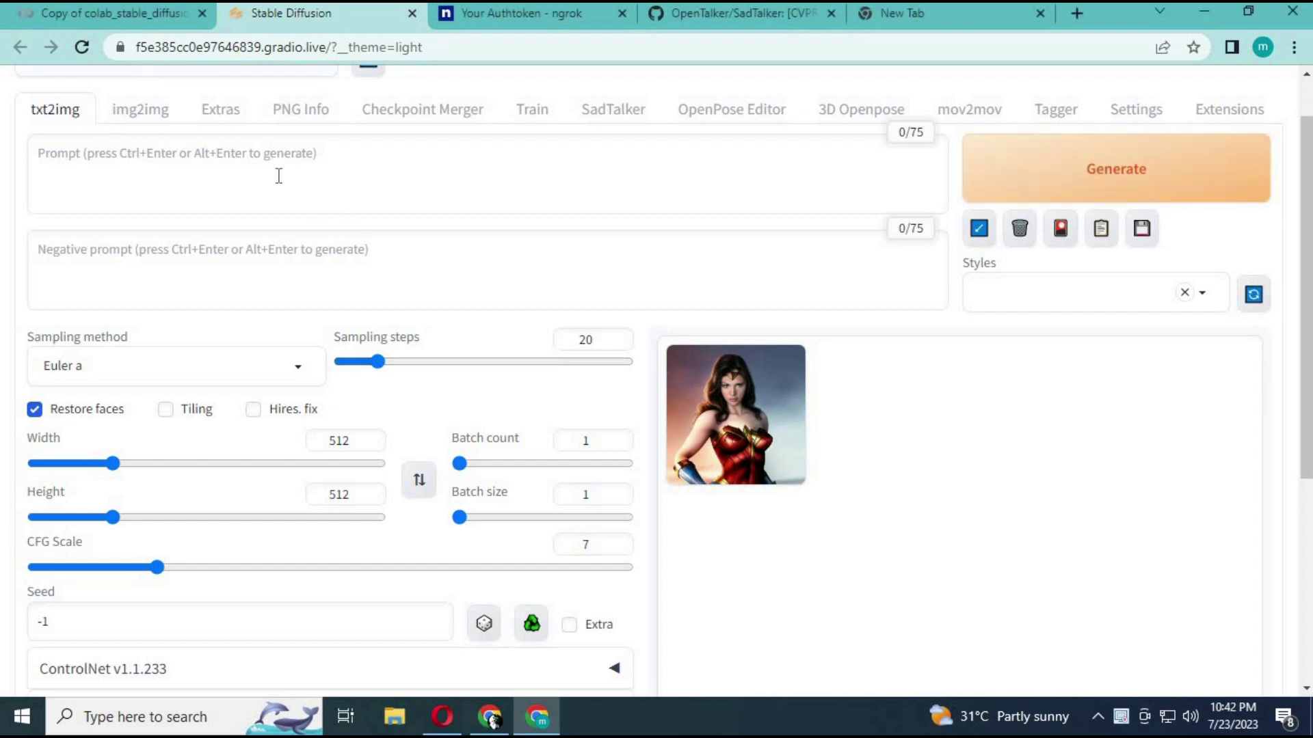
- Enter 'ninja turtles face pictures' as the txt2img prompt
left_click(252, 168)
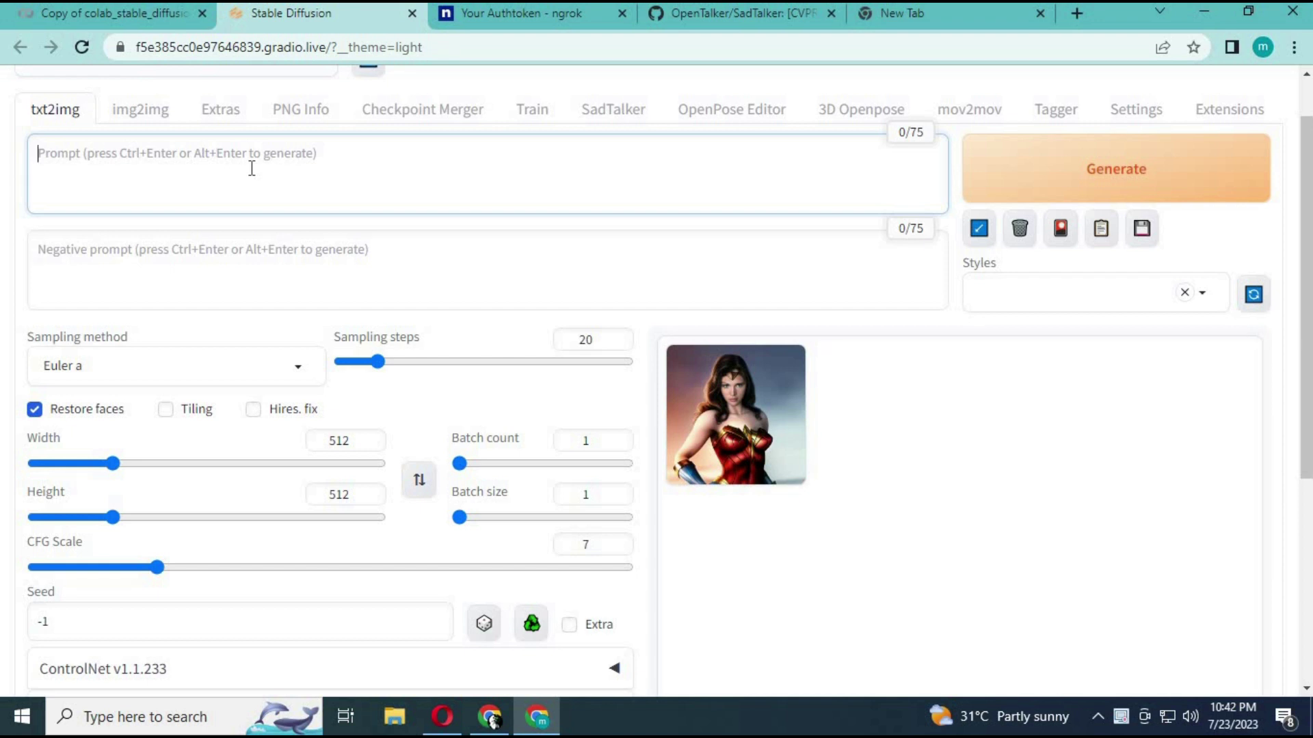
type("ni")
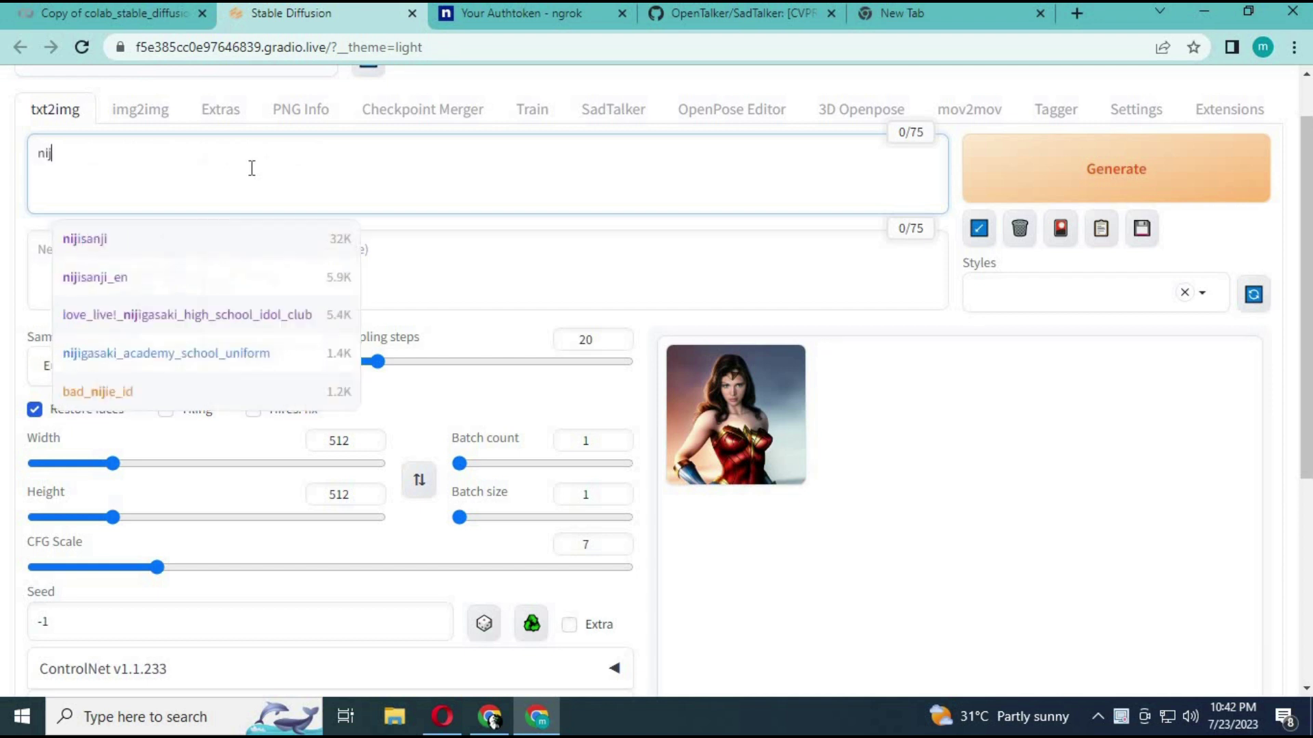
type("nja tur")
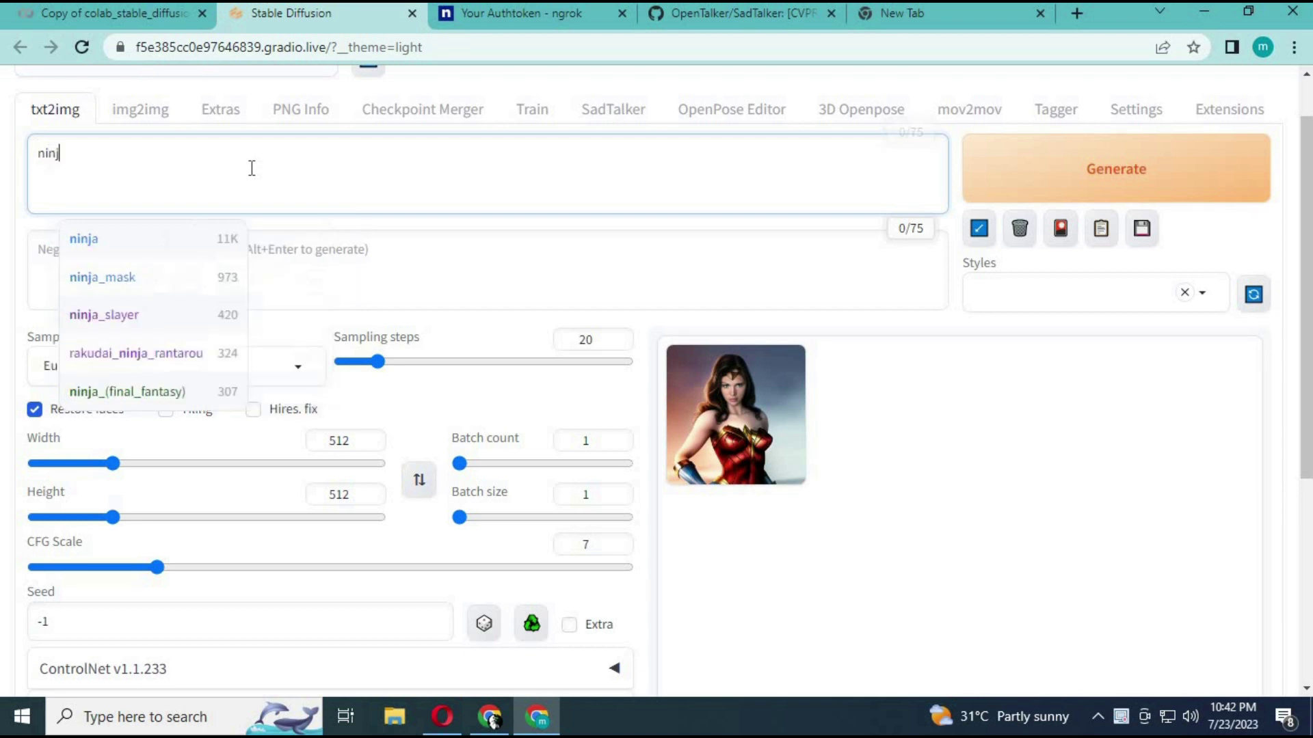
type("t")
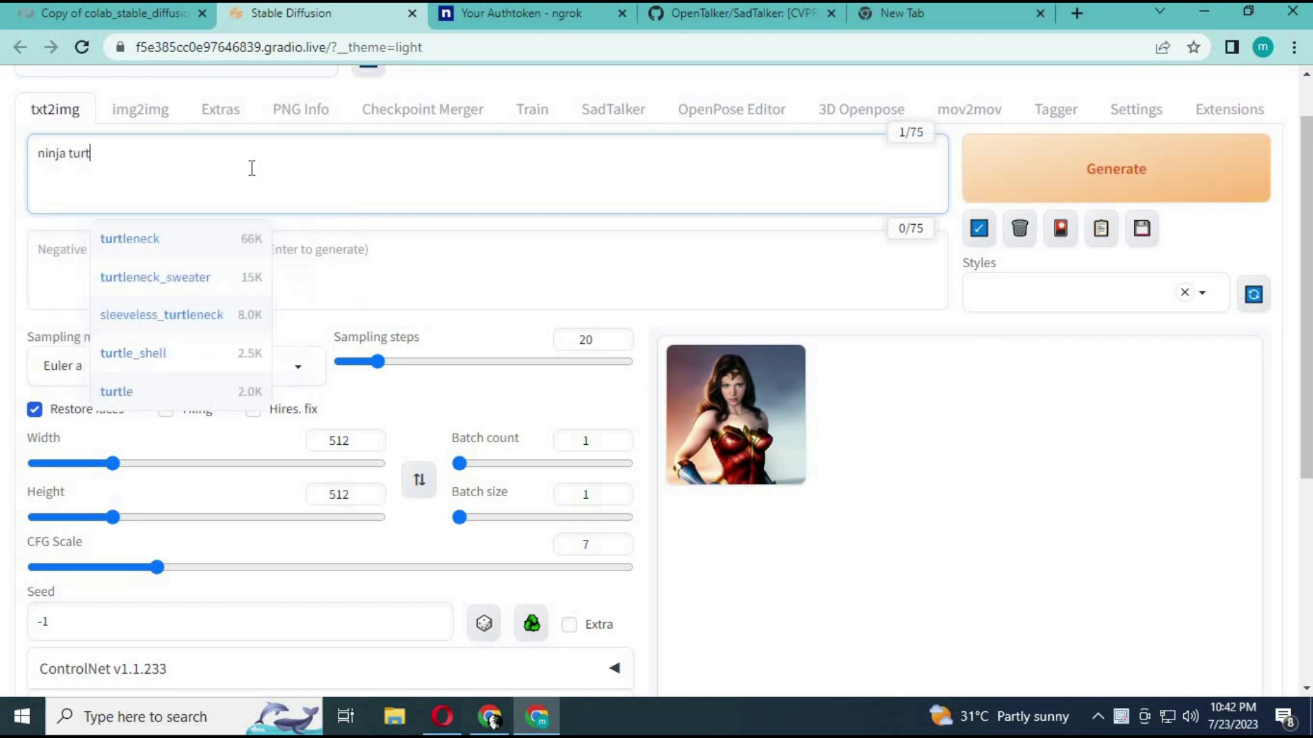
type("les fac")
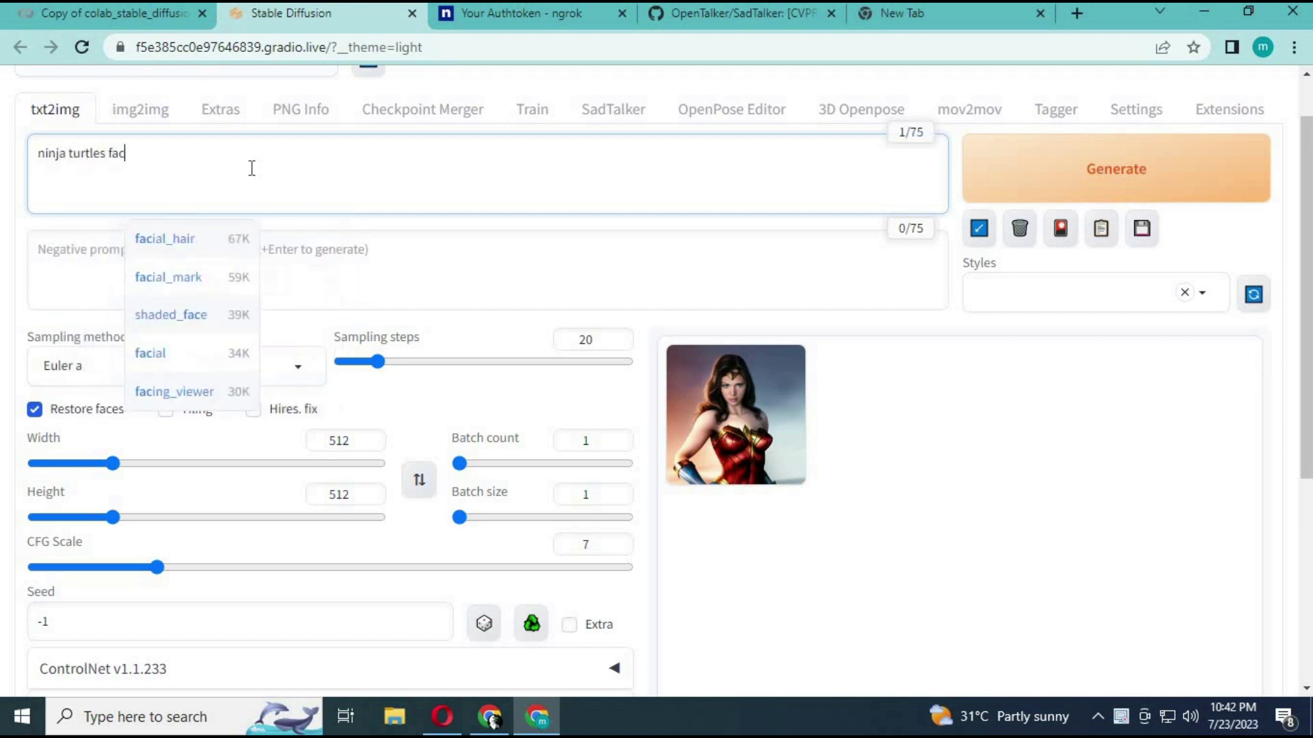
type("e pictures")
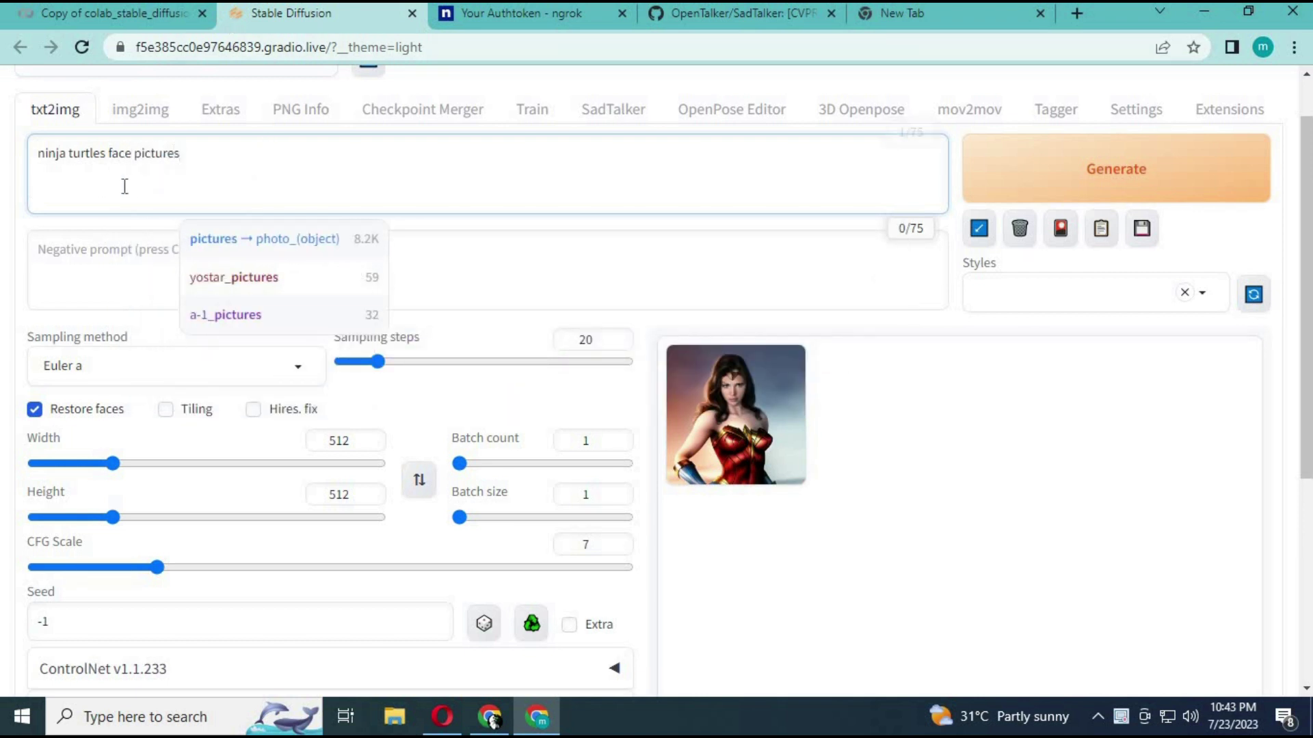
left_click(36, 428)
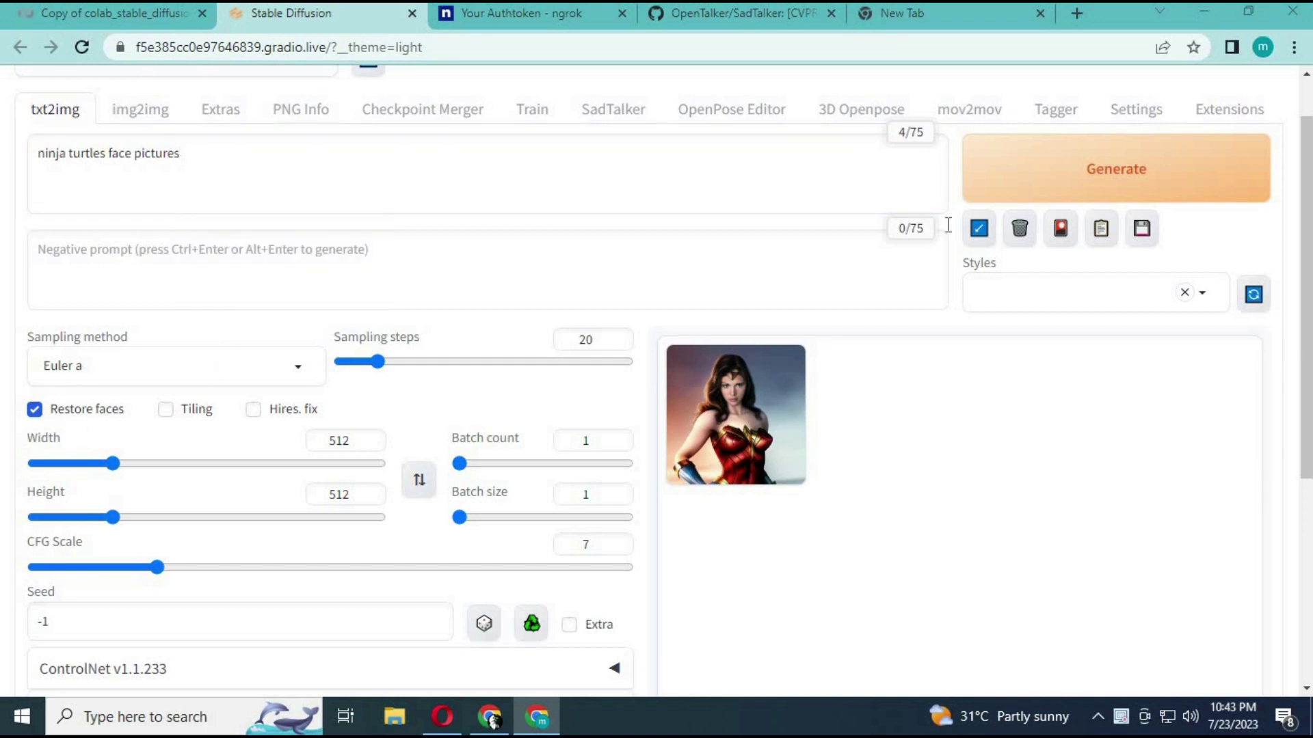
- Generate the 512x512 grid of nine ninja turtle faces and view it enlarged
left_click(1099, 197)
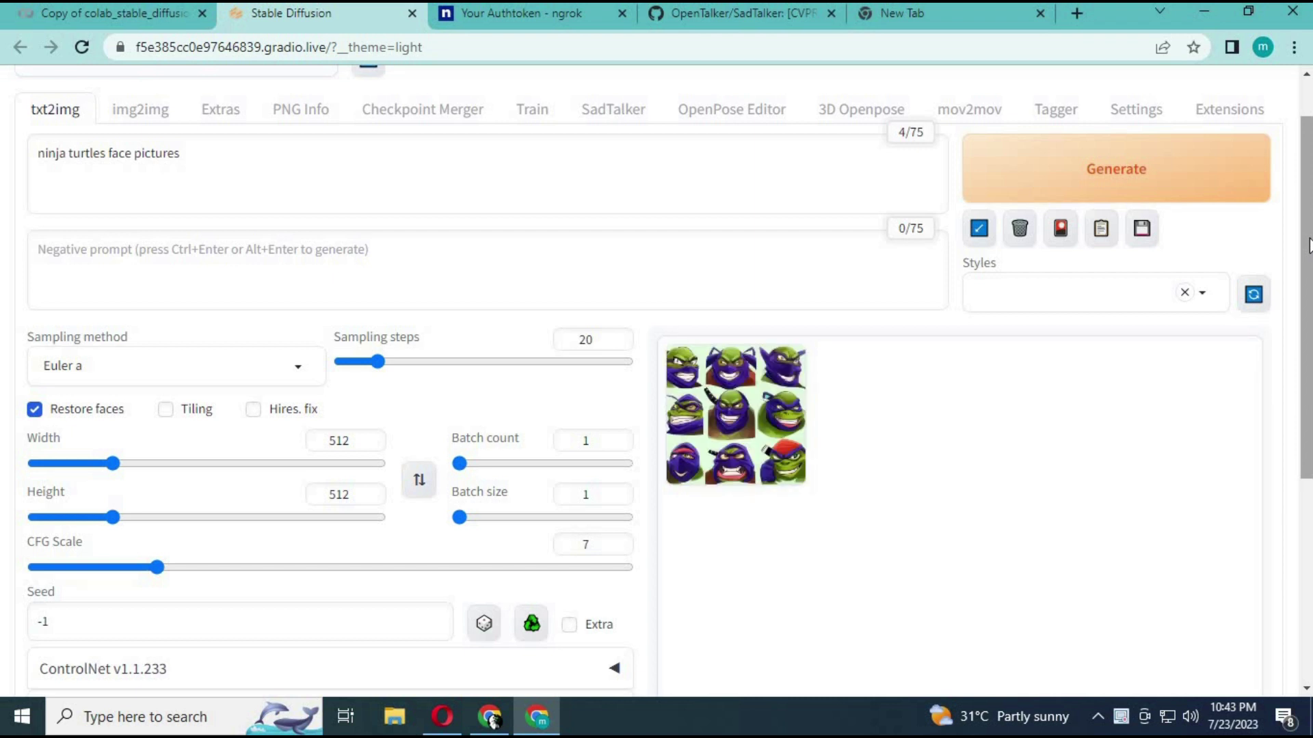
left_click(769, 413)
scroll(1000, 279, "down", 5)
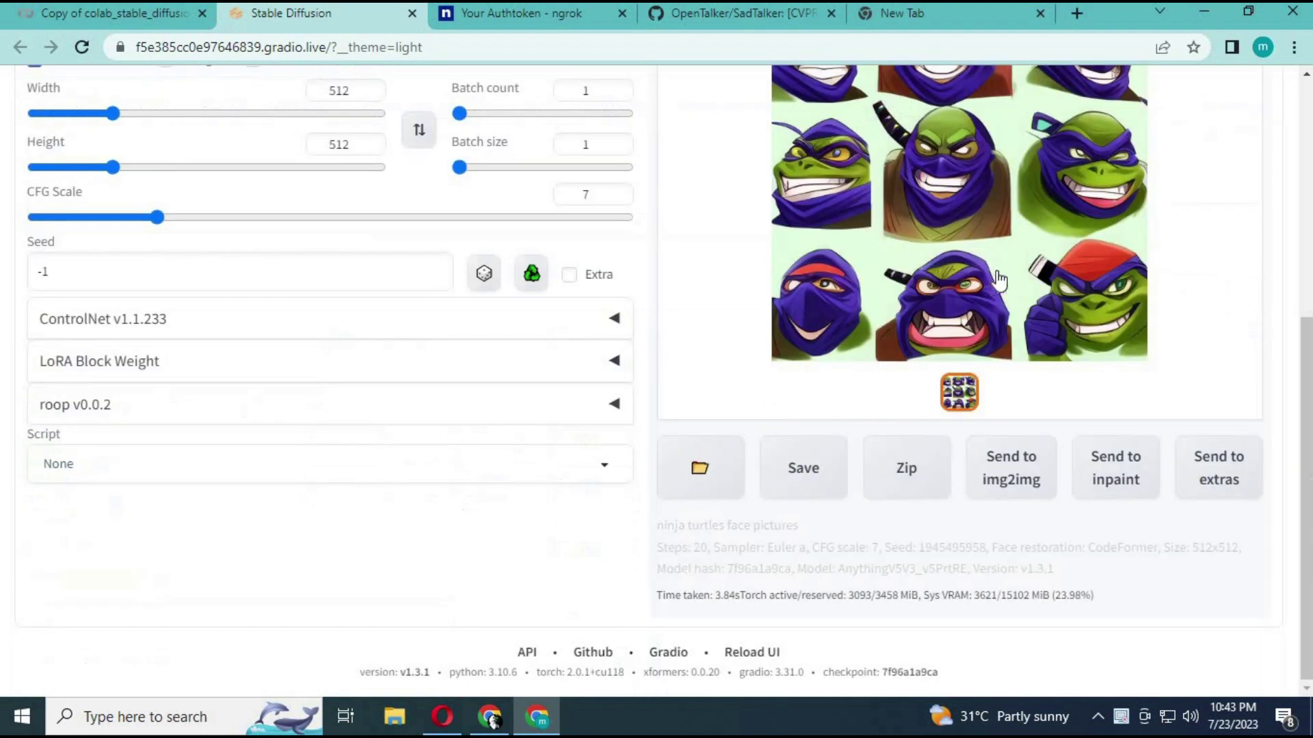
scroll(657, 376, "up", 5)
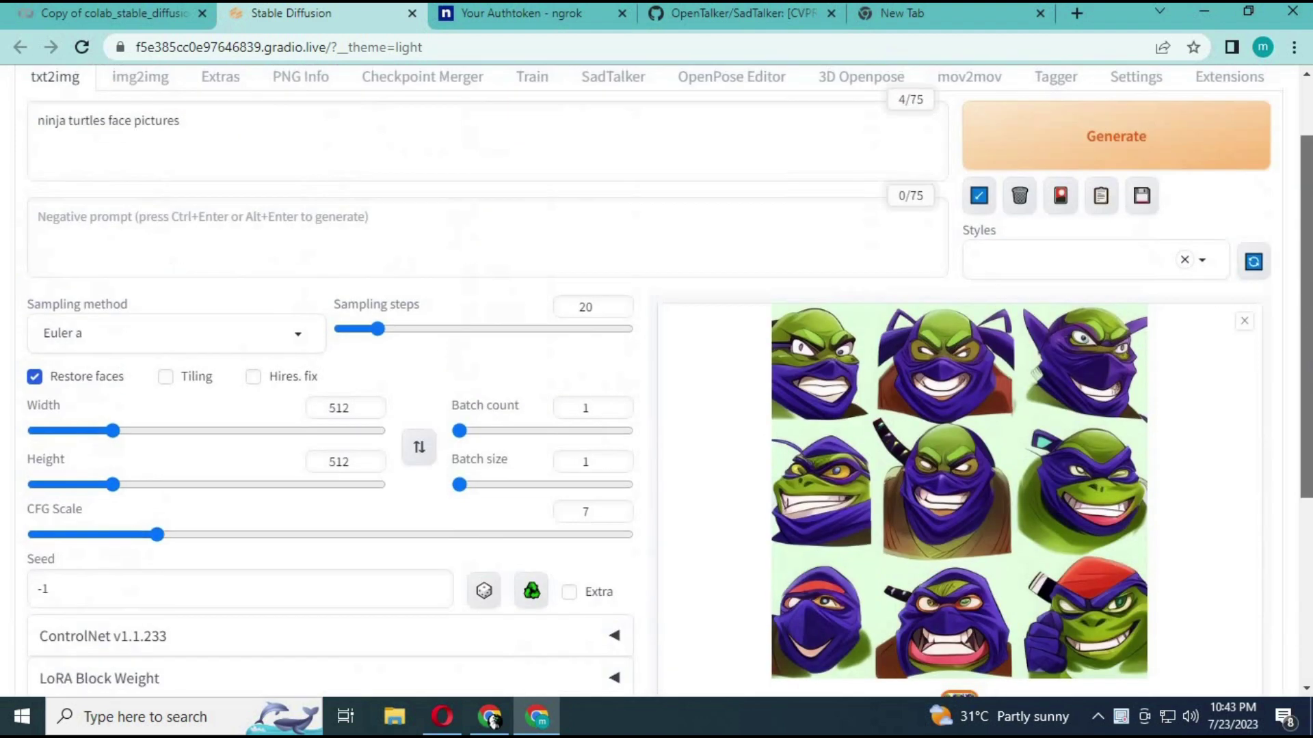
scroll(656, 376, "down", 3)
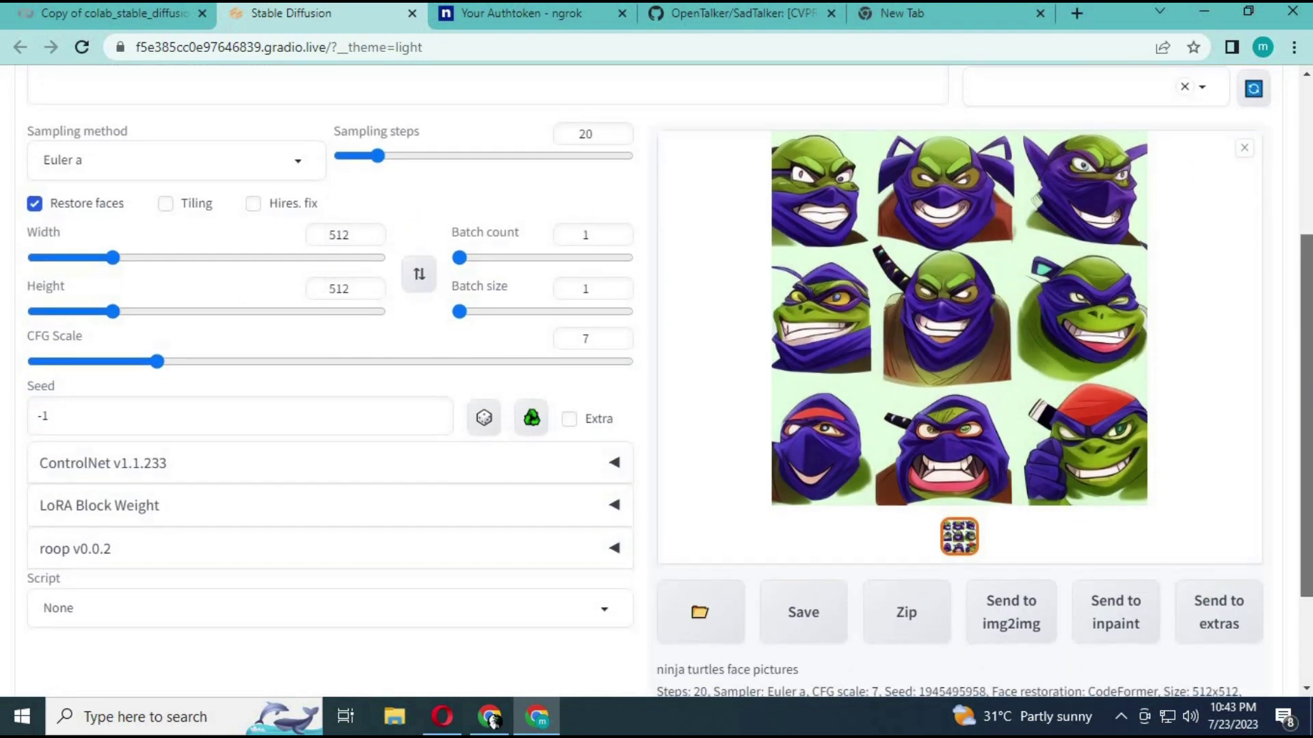
scroll(1288, 506, "up", 2)
scroll(1288, 506, "down", 4)
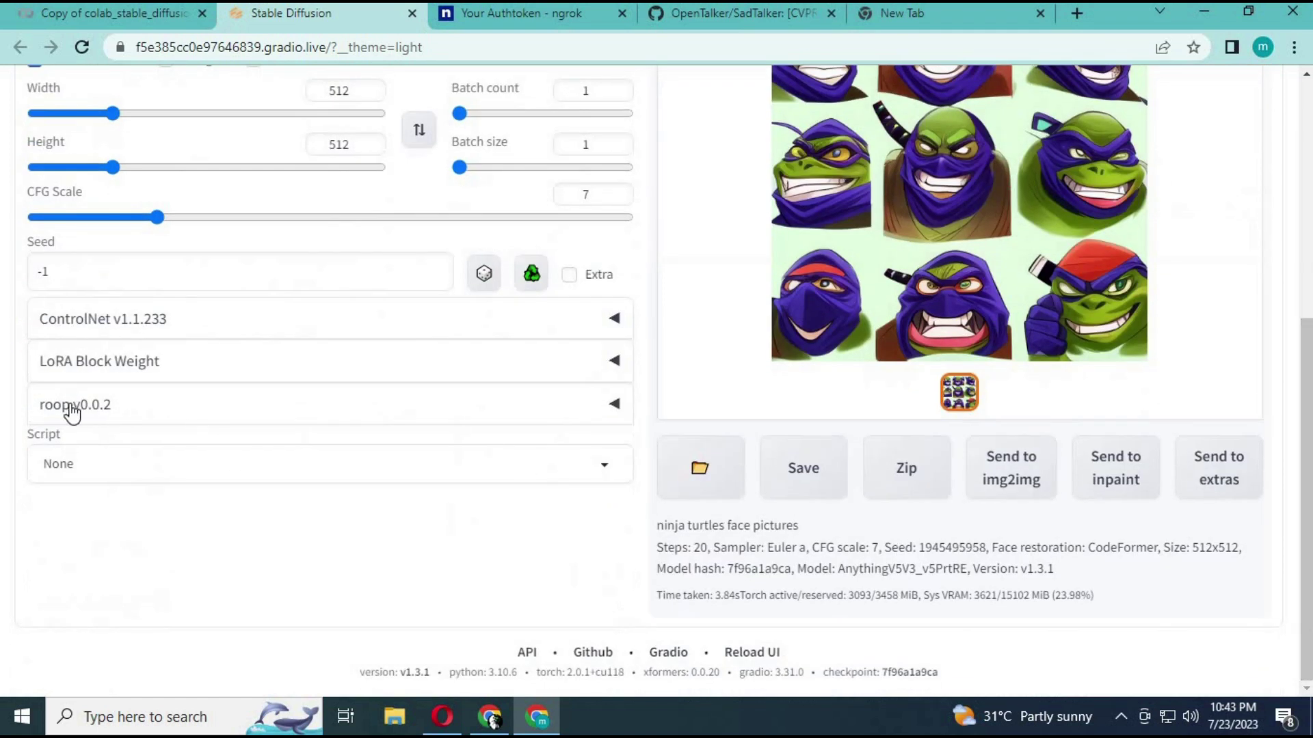
- Enable roop face swap with a reference face photo and start a new generation
left_click(192, 406)
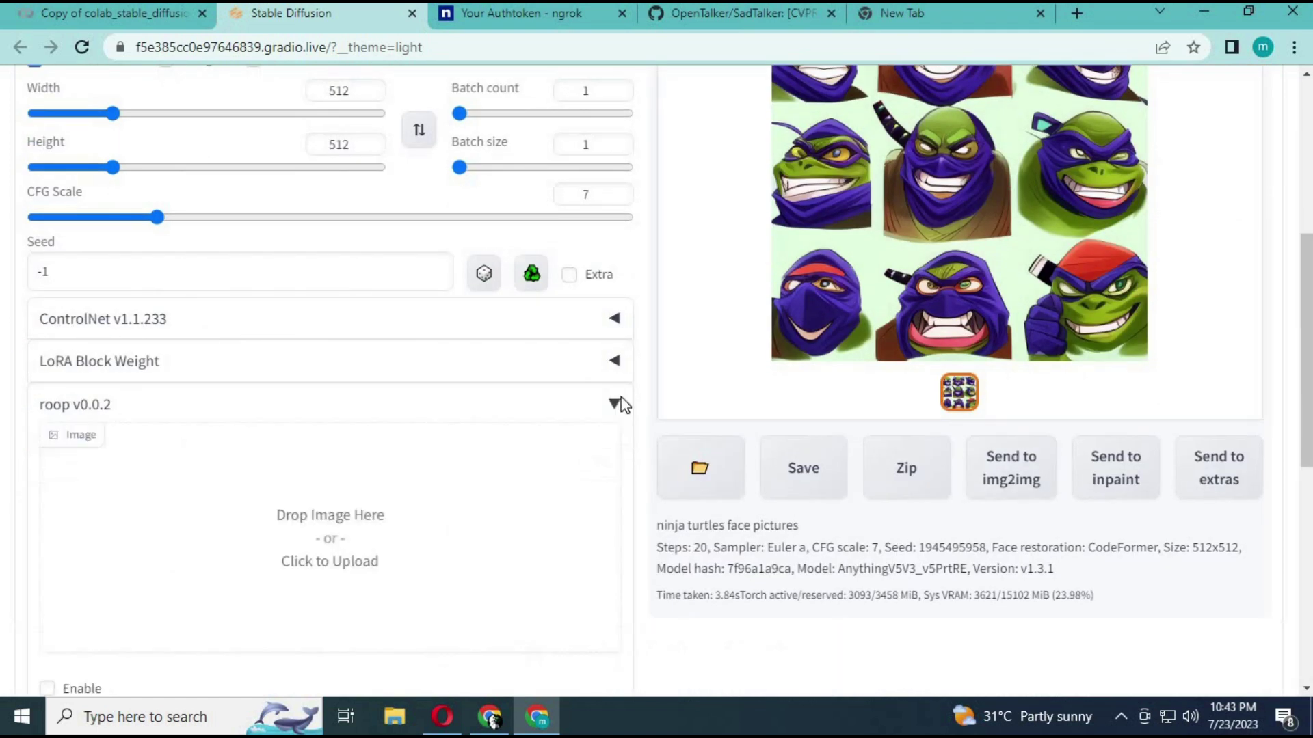
scroll(131, 374, "down", 3)
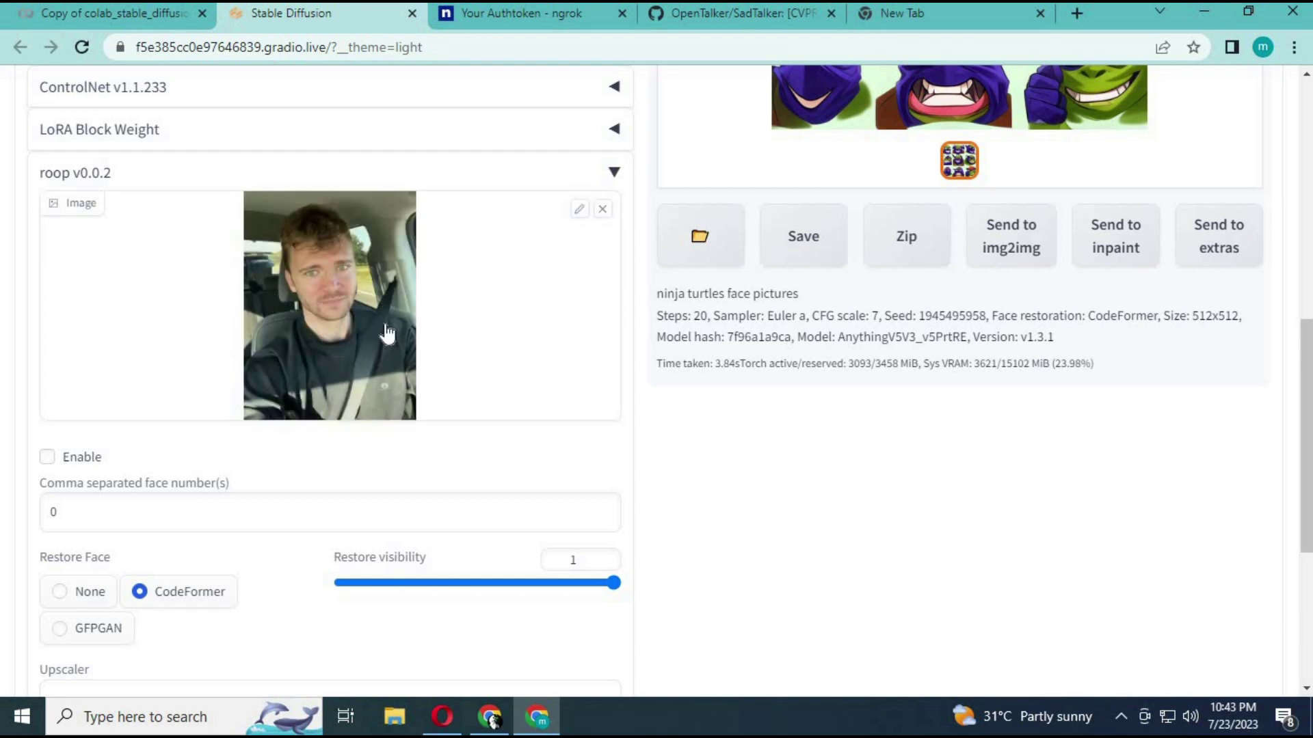
left_click(47, 458)
scroll(1307, 497, "down", 5)
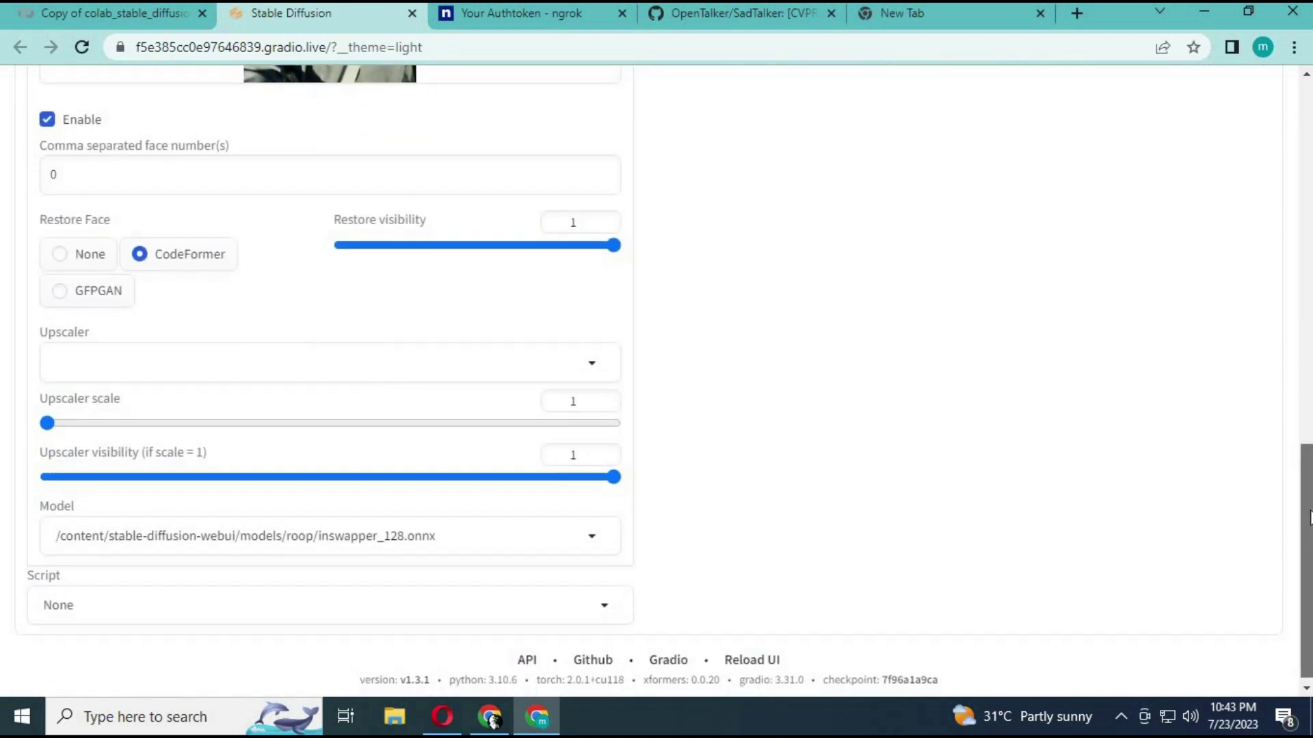
left_click_drag(1309, 518, 1210, 141)
left_click(1107, 250)
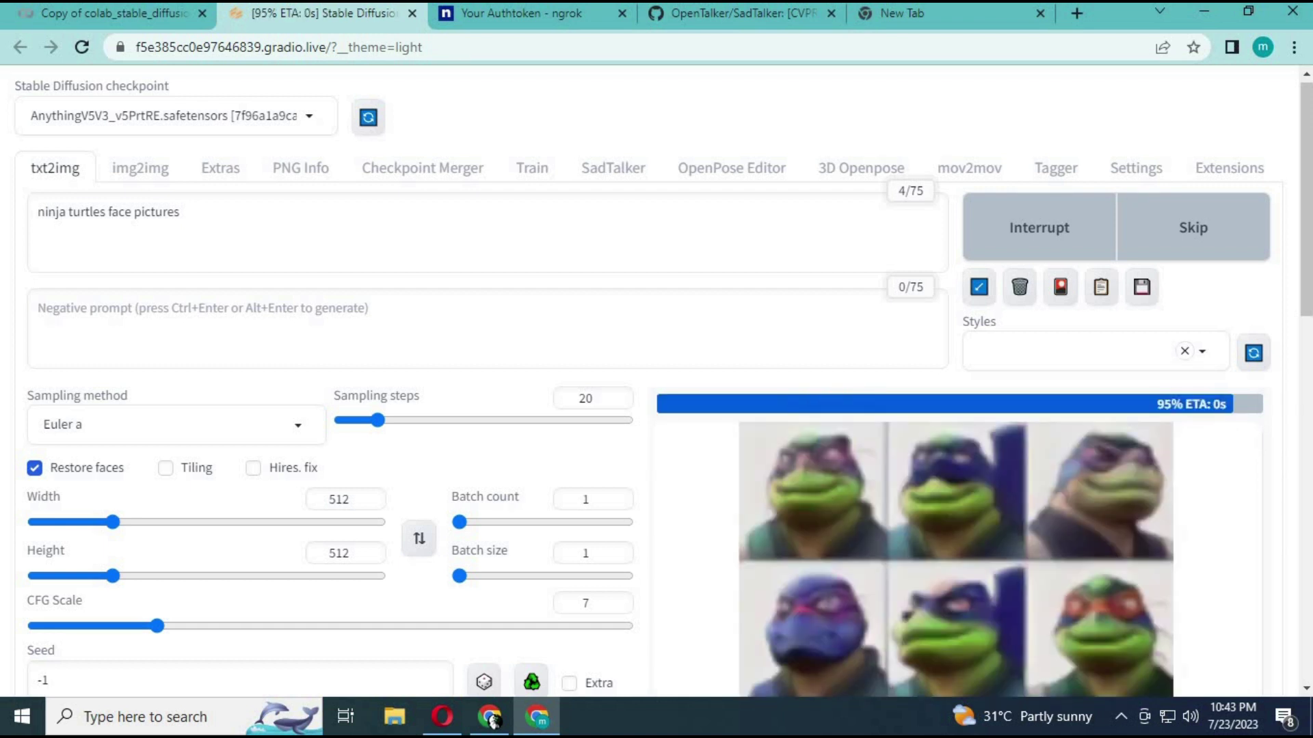
- View the finished face-swapped ninja turtle grid full screen
scroll(1307, 273, "down", 3)
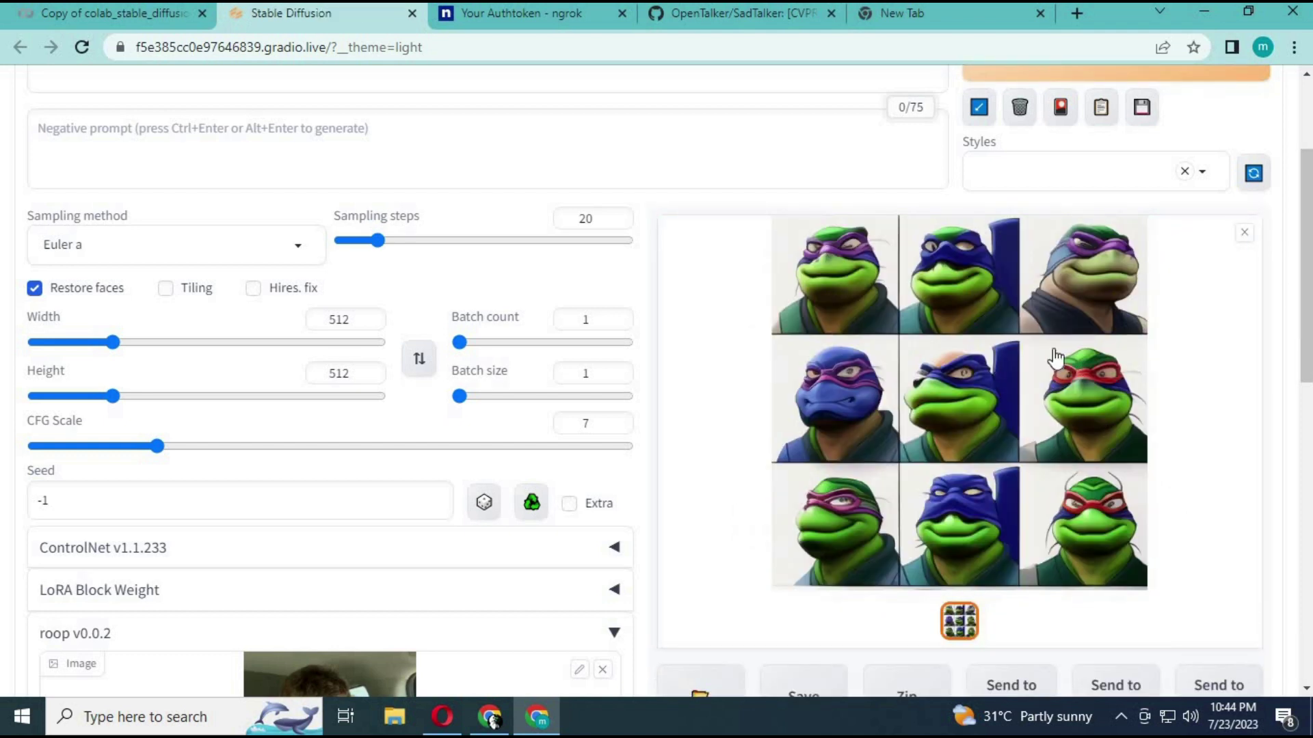
left_click(1054, 358)
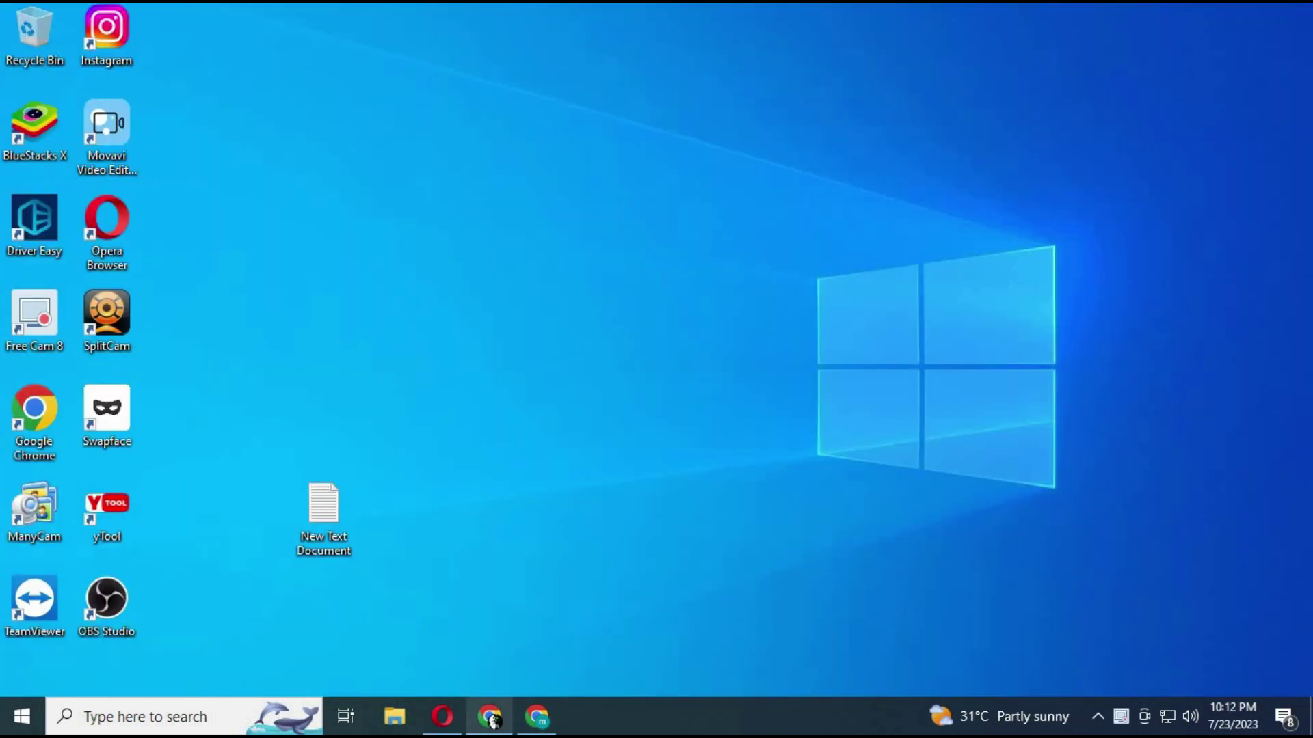
- Copy the colab_stable_diffusion notebook to Drive and close the original tab
left_click(547, 725)
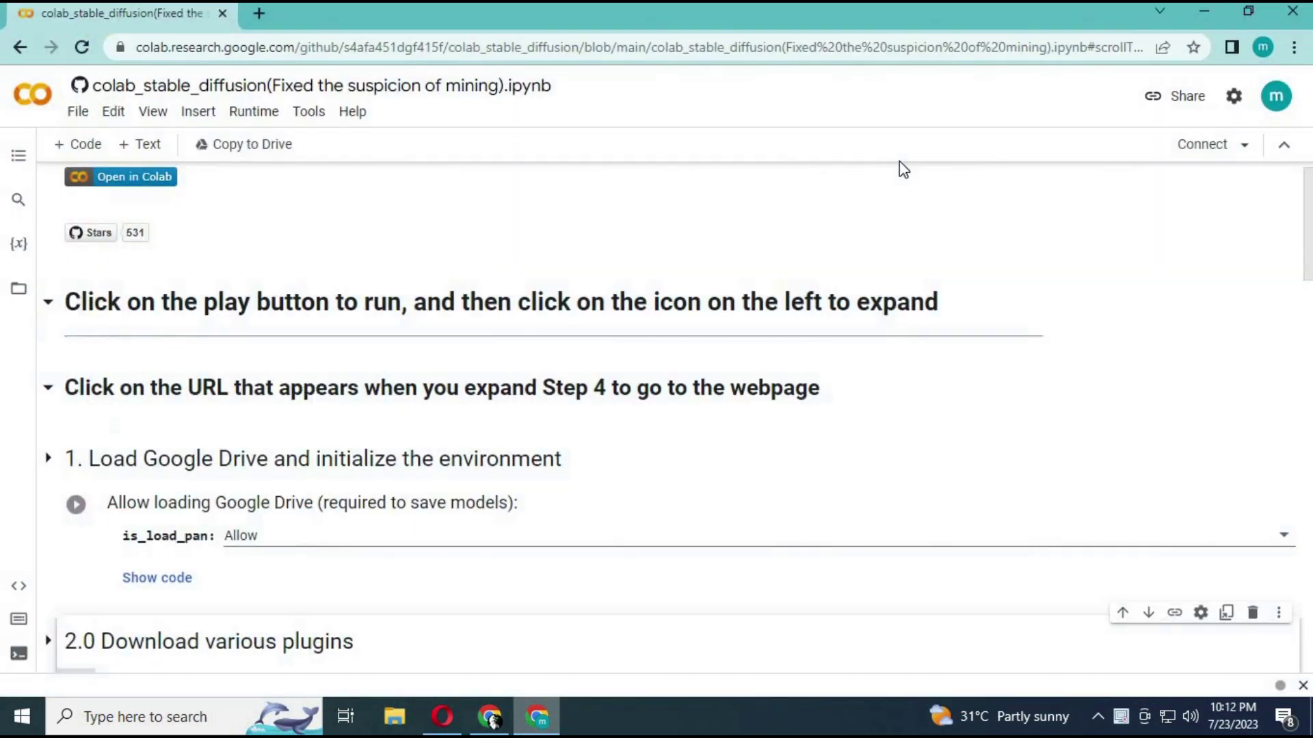
left_click(567, 50)
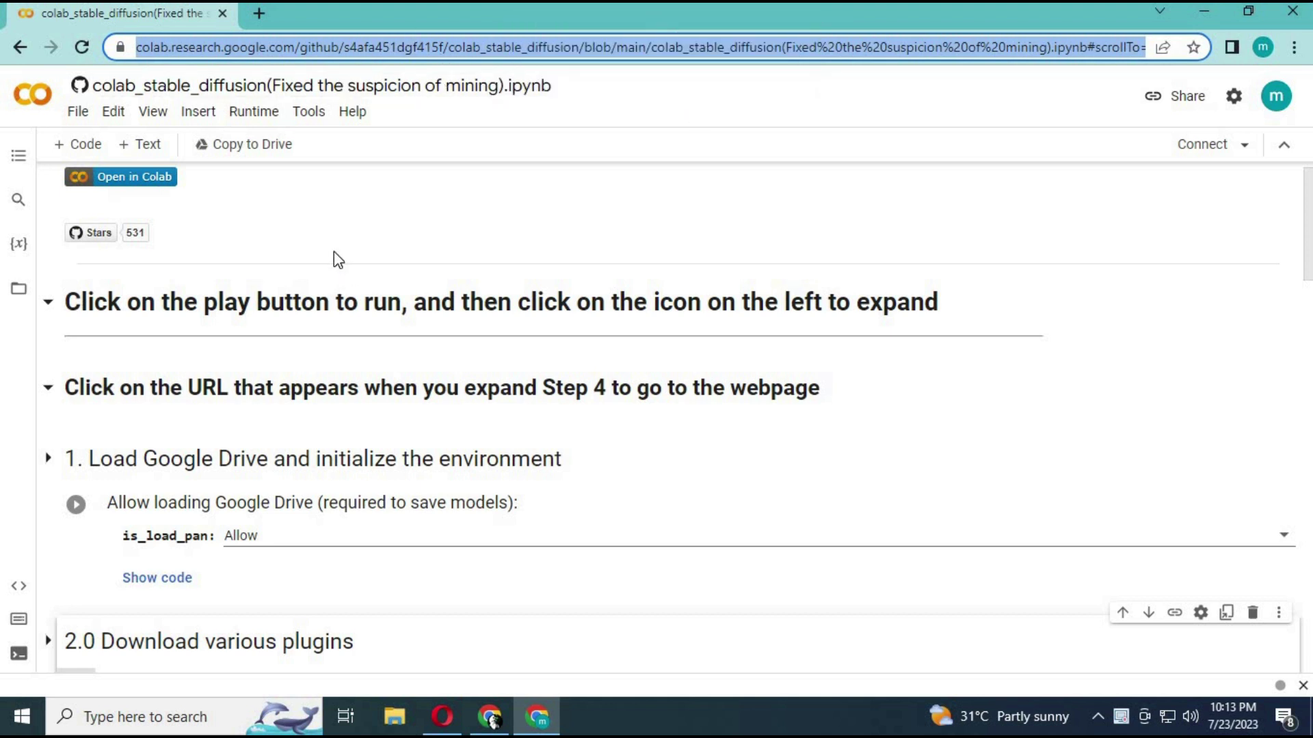
left_click(259, 155)
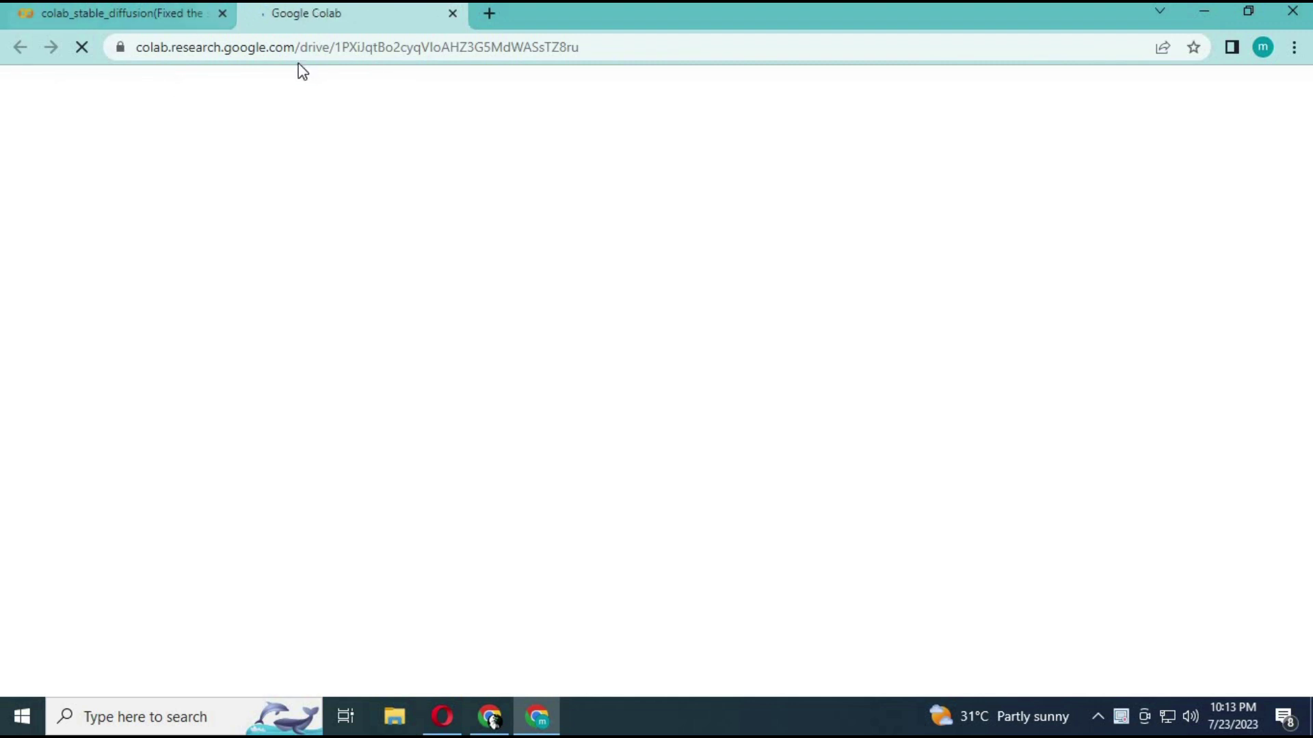
left_click(226, 13)
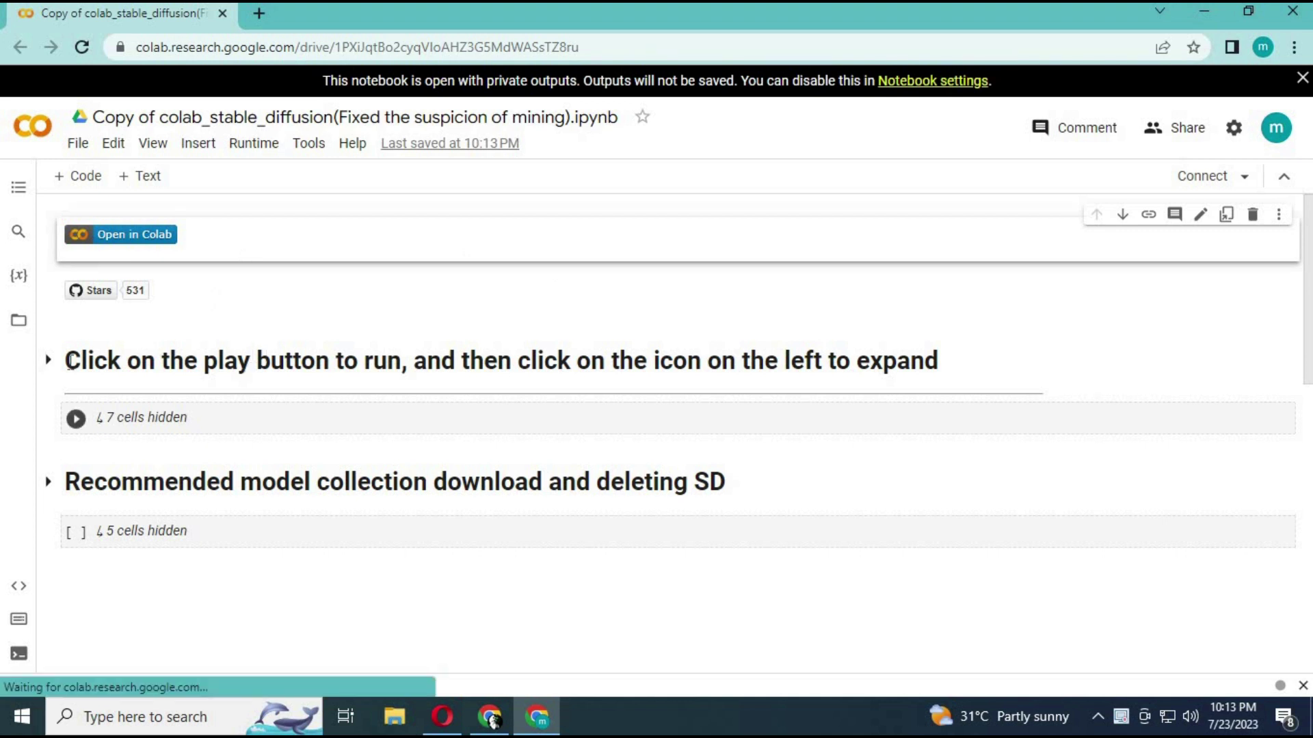
- Confirm the T4 GPU runtime type, connect the runtime, and expand the first section
left_click(256, 145)
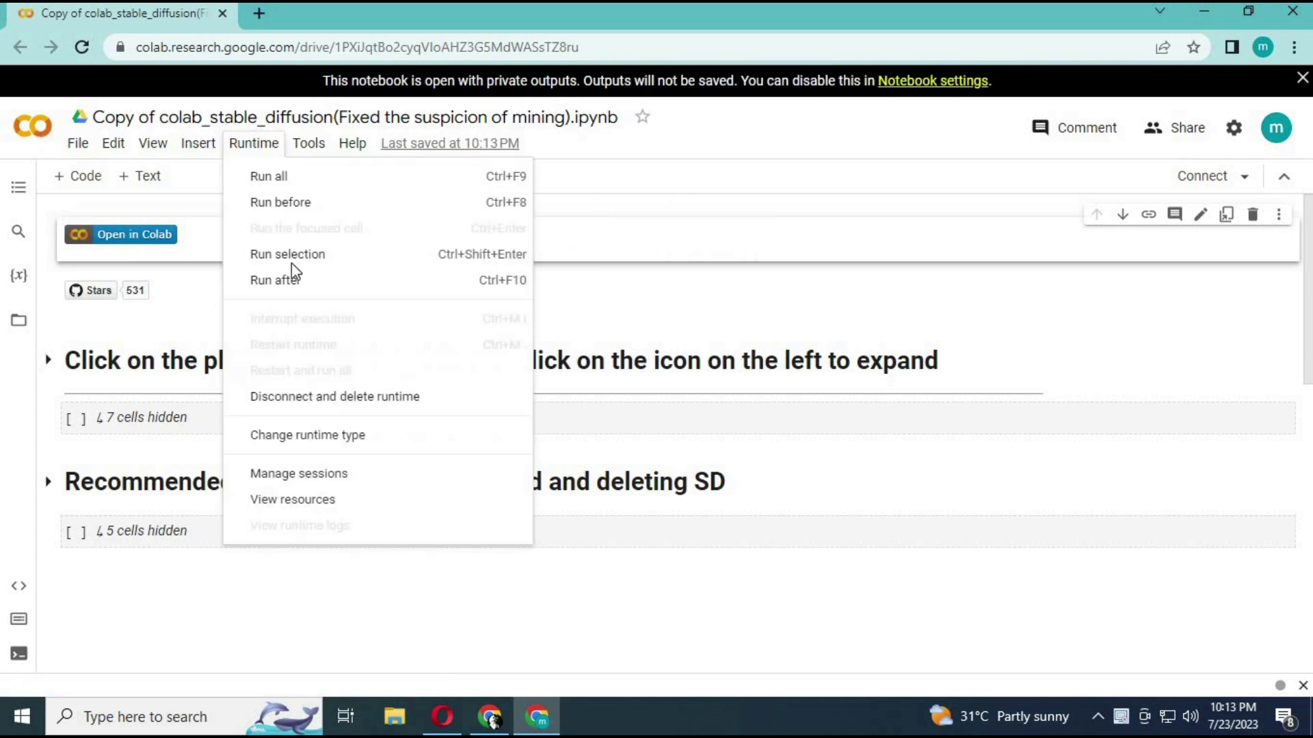
left_click(329, 441)
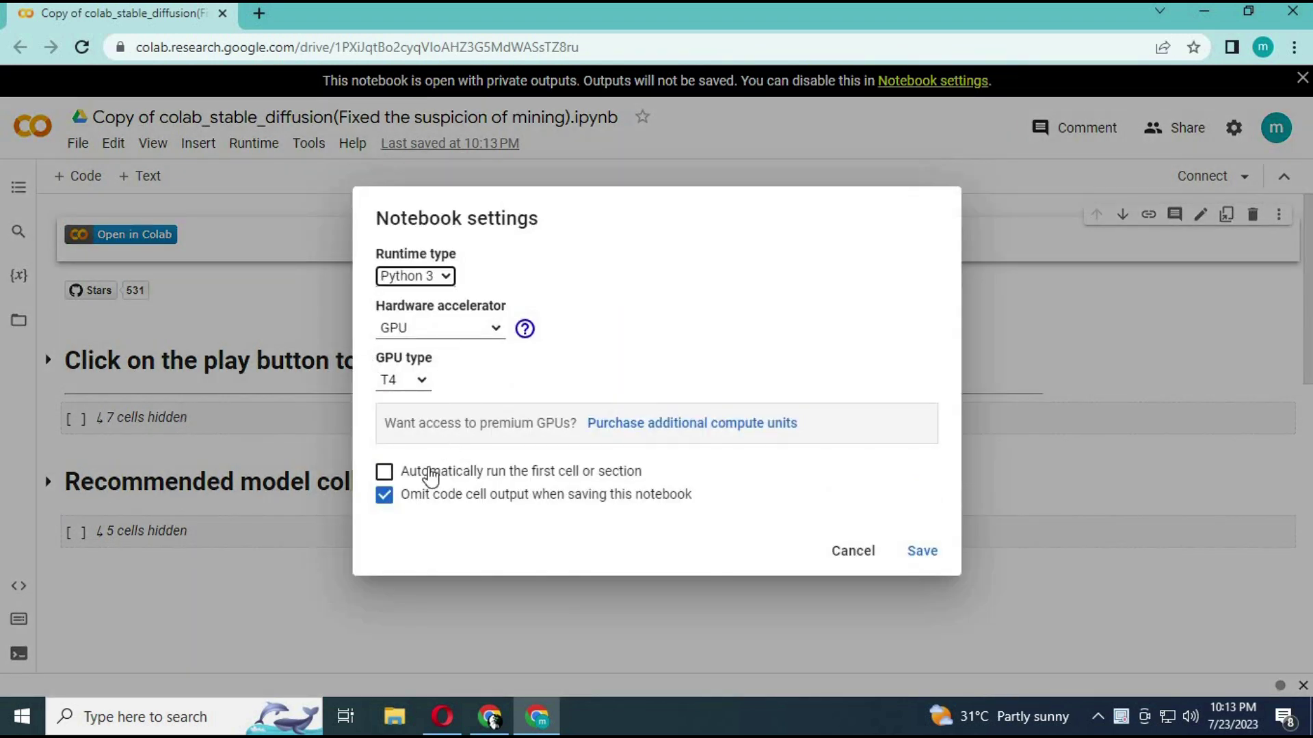
left_click(850, 553)
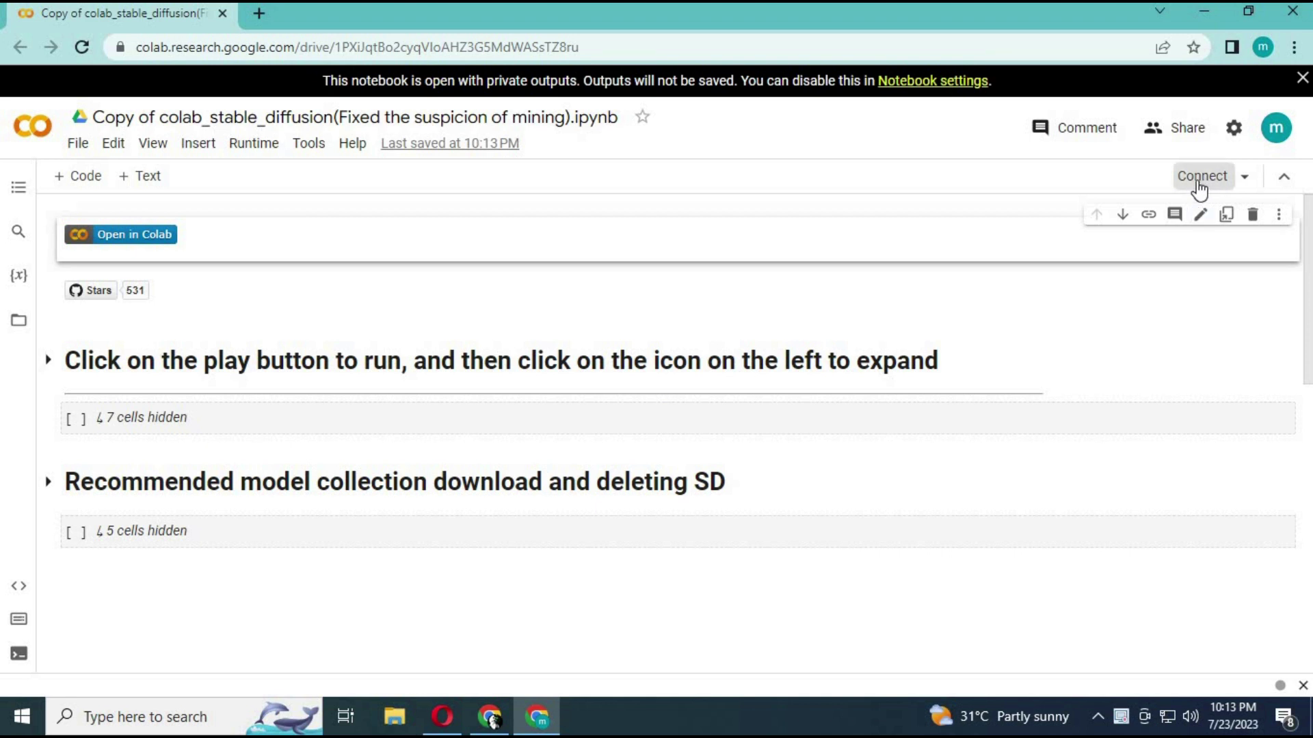
left_click(1198, 179)
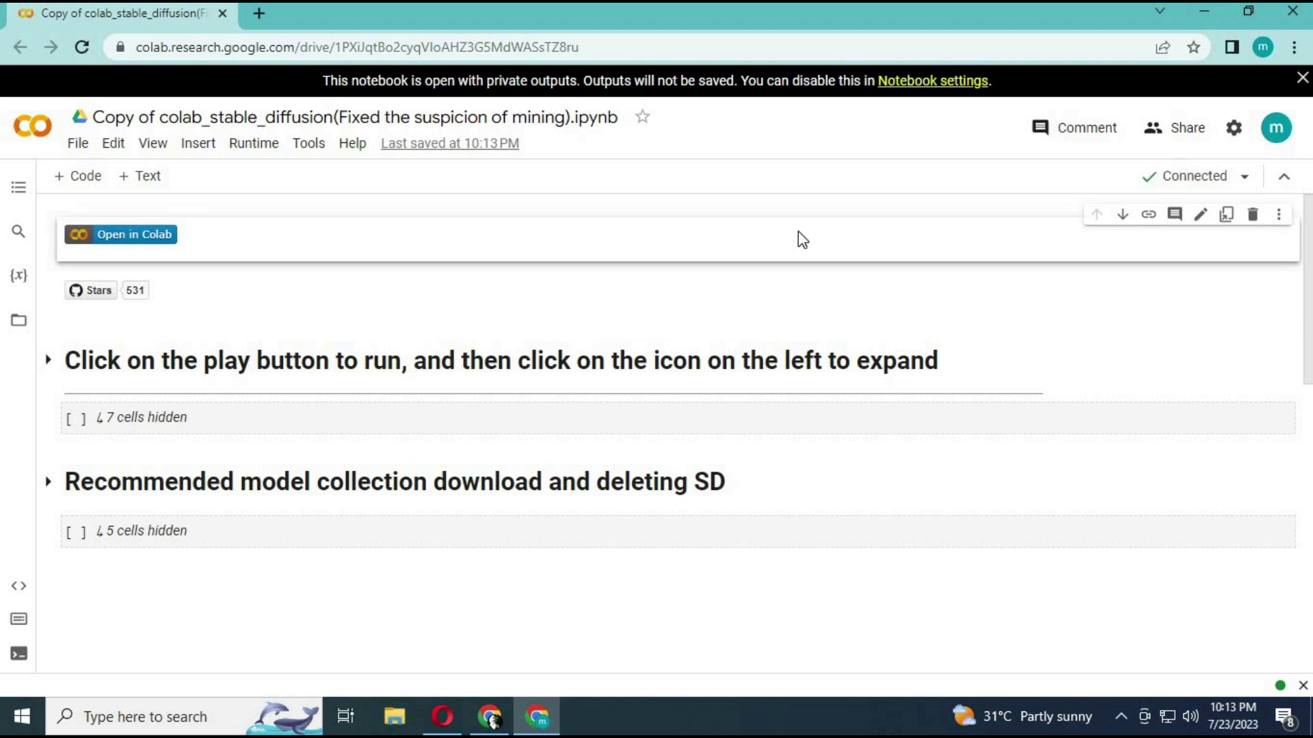
left_click(45, 363)
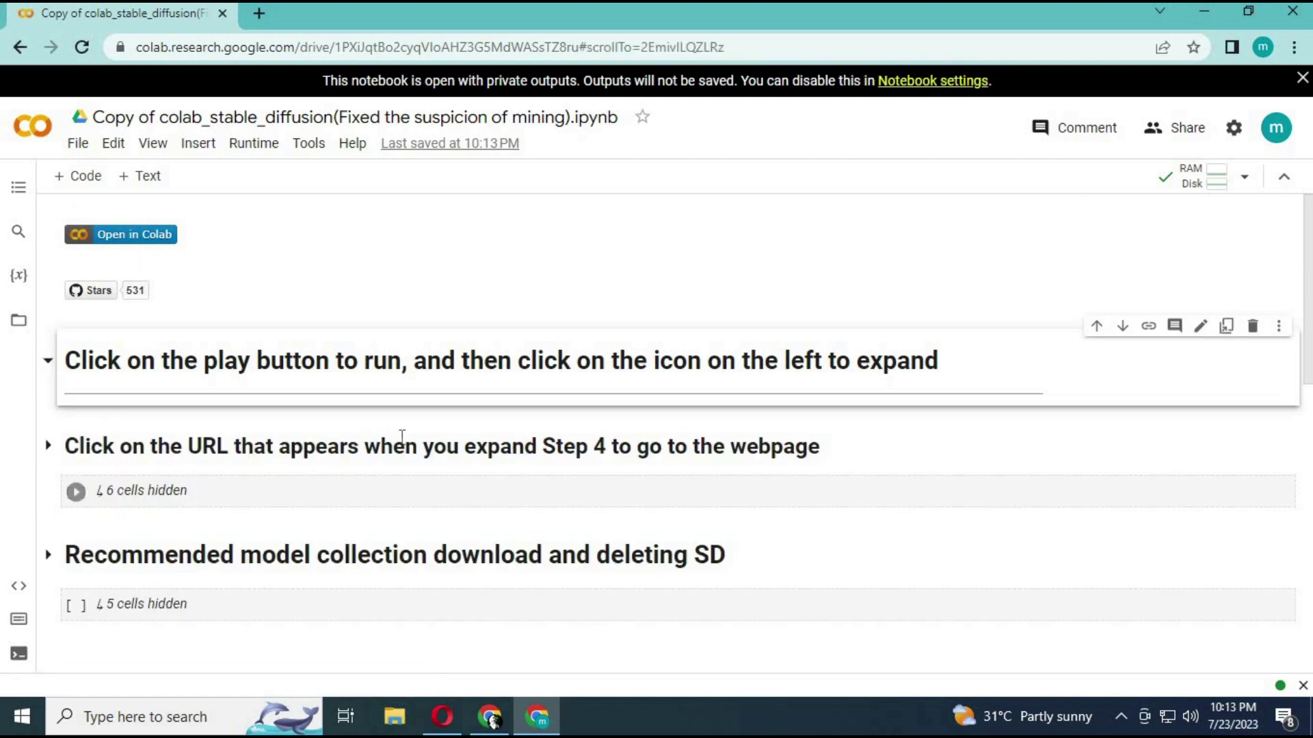
- Run the Load Google Drive cell and allow the account's Drive access, mounting /content/drive
left_click(52, 448)
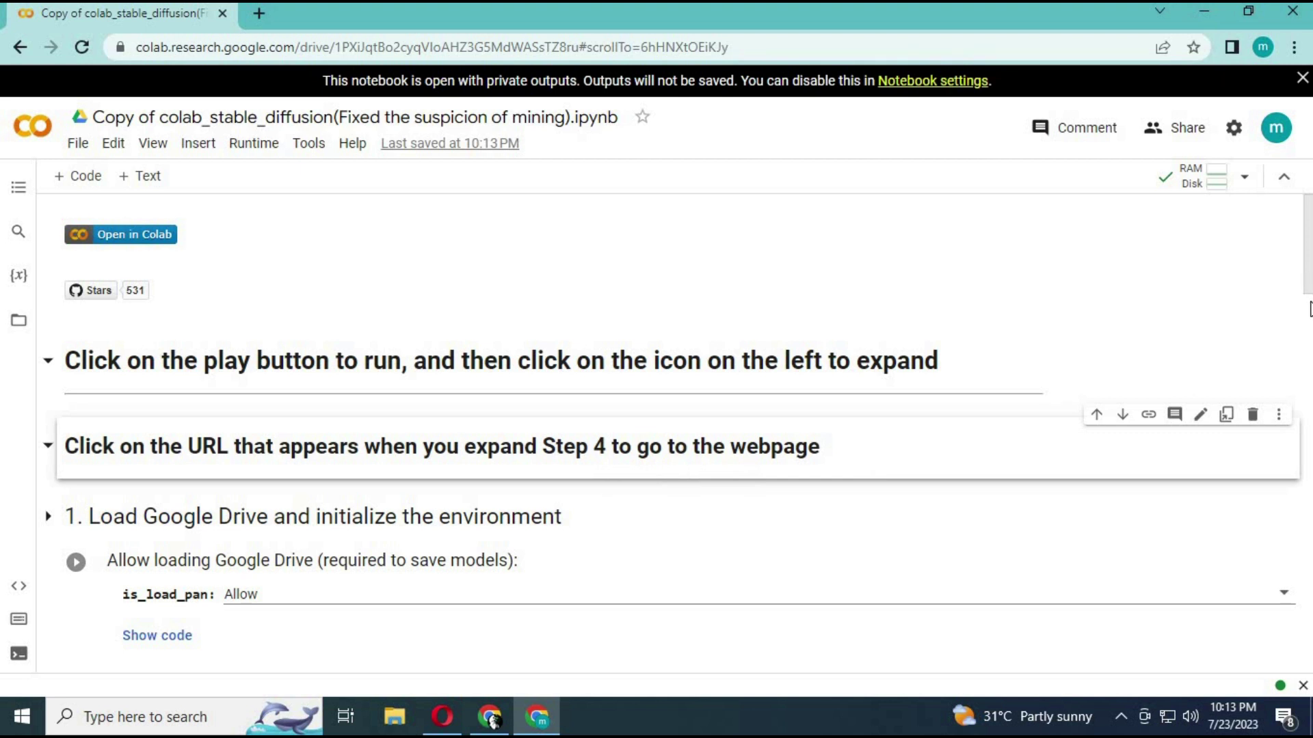
scroll(1310, 309, "down", 2)
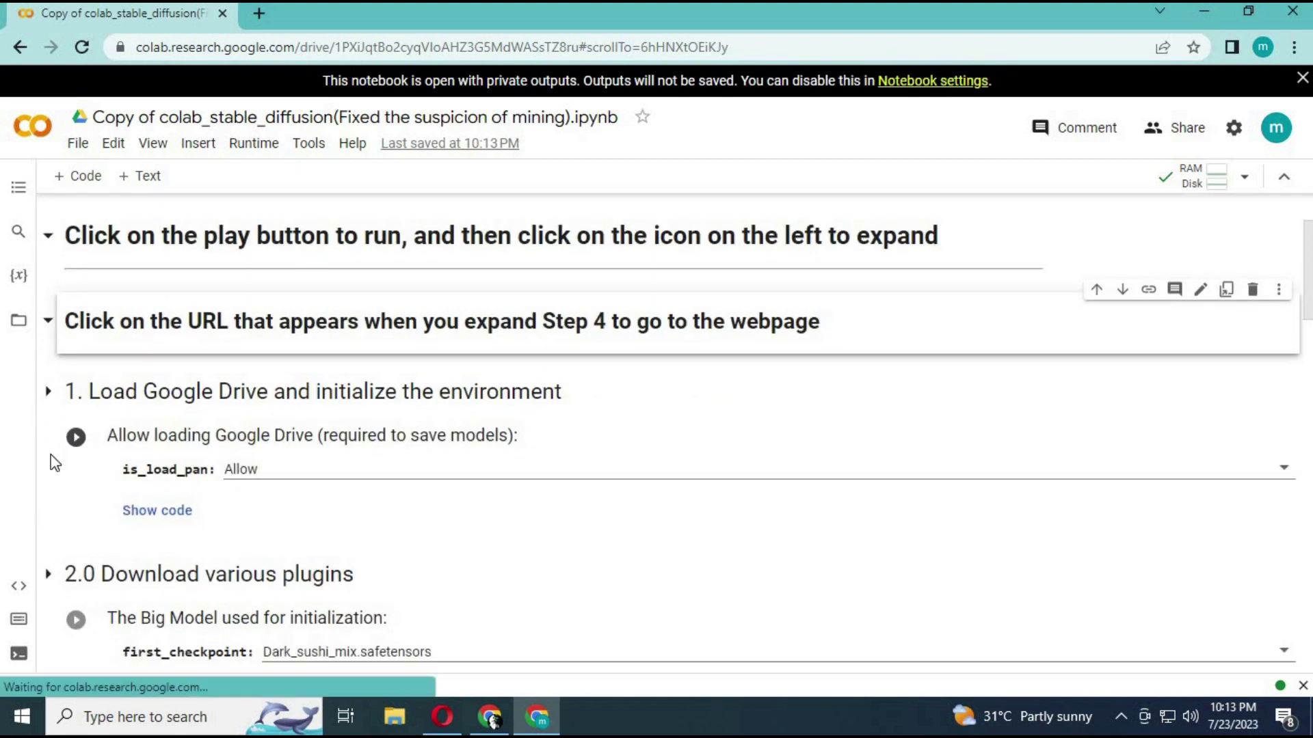
left_click(76, 437)
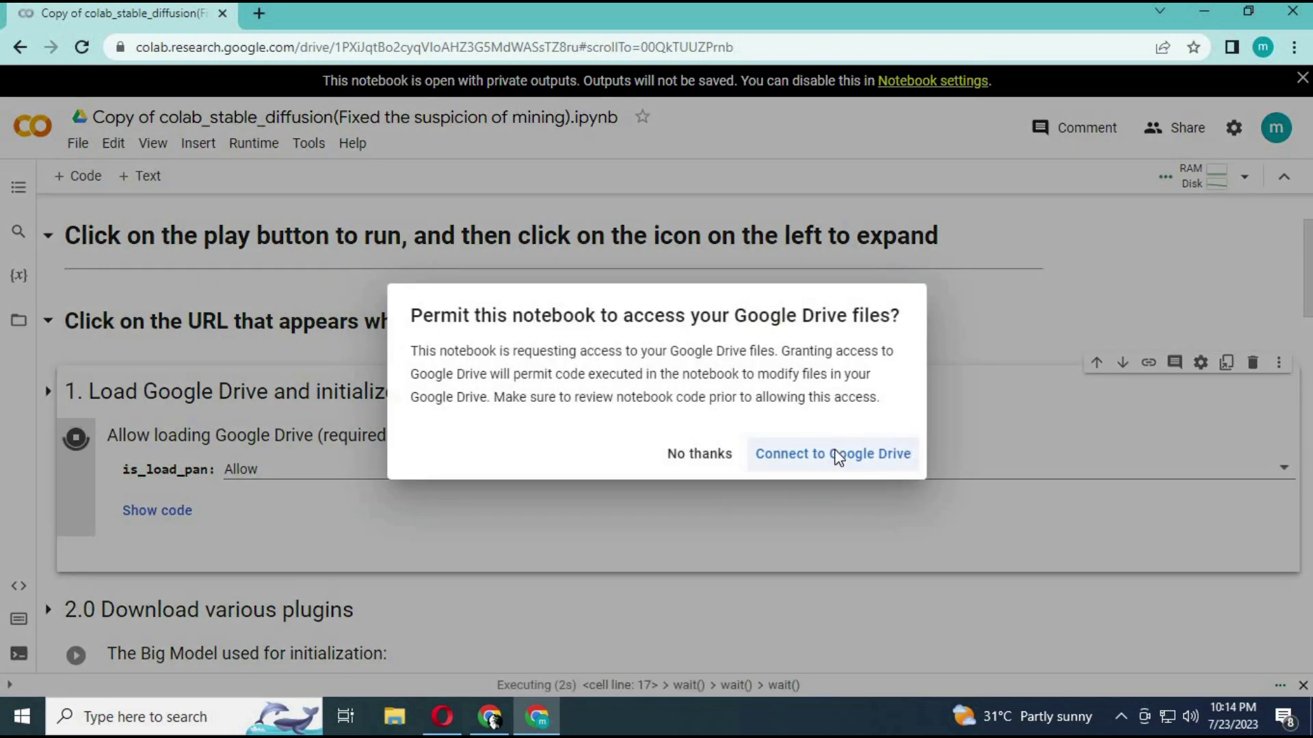
left_click(837, 454)
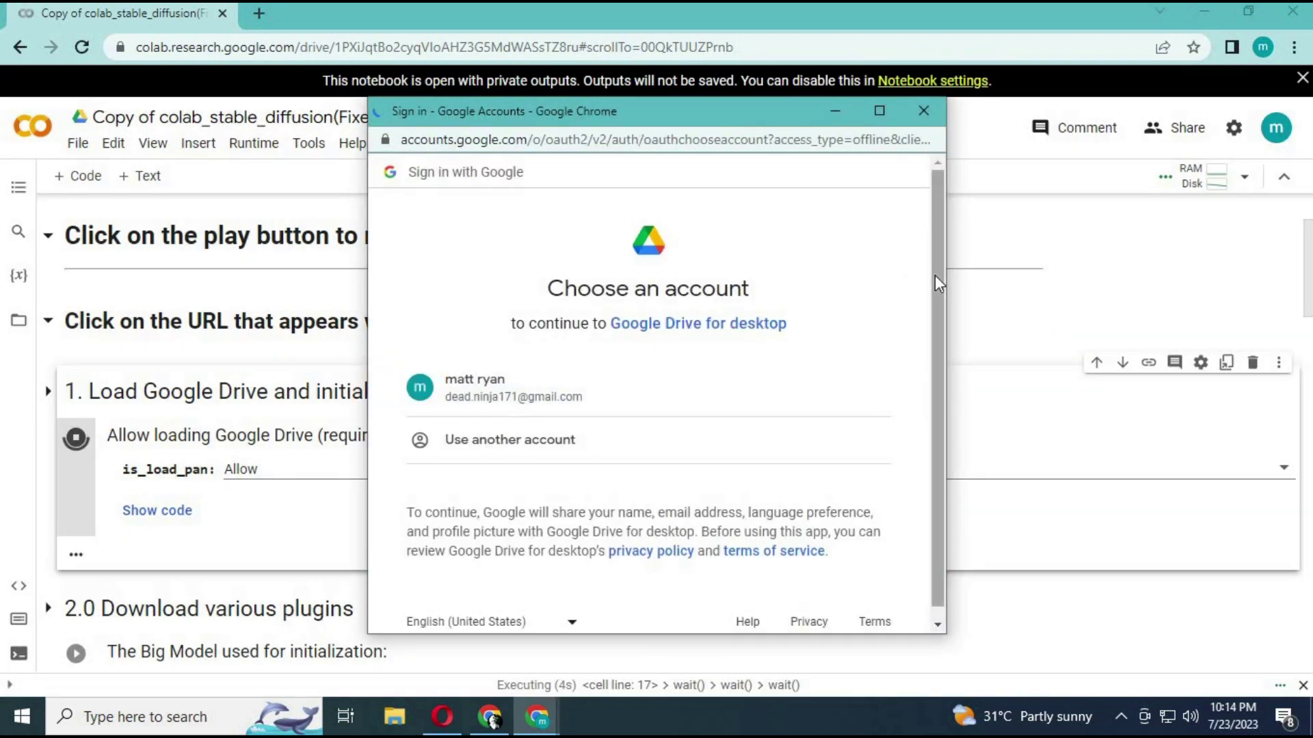
left_click(451, 392)
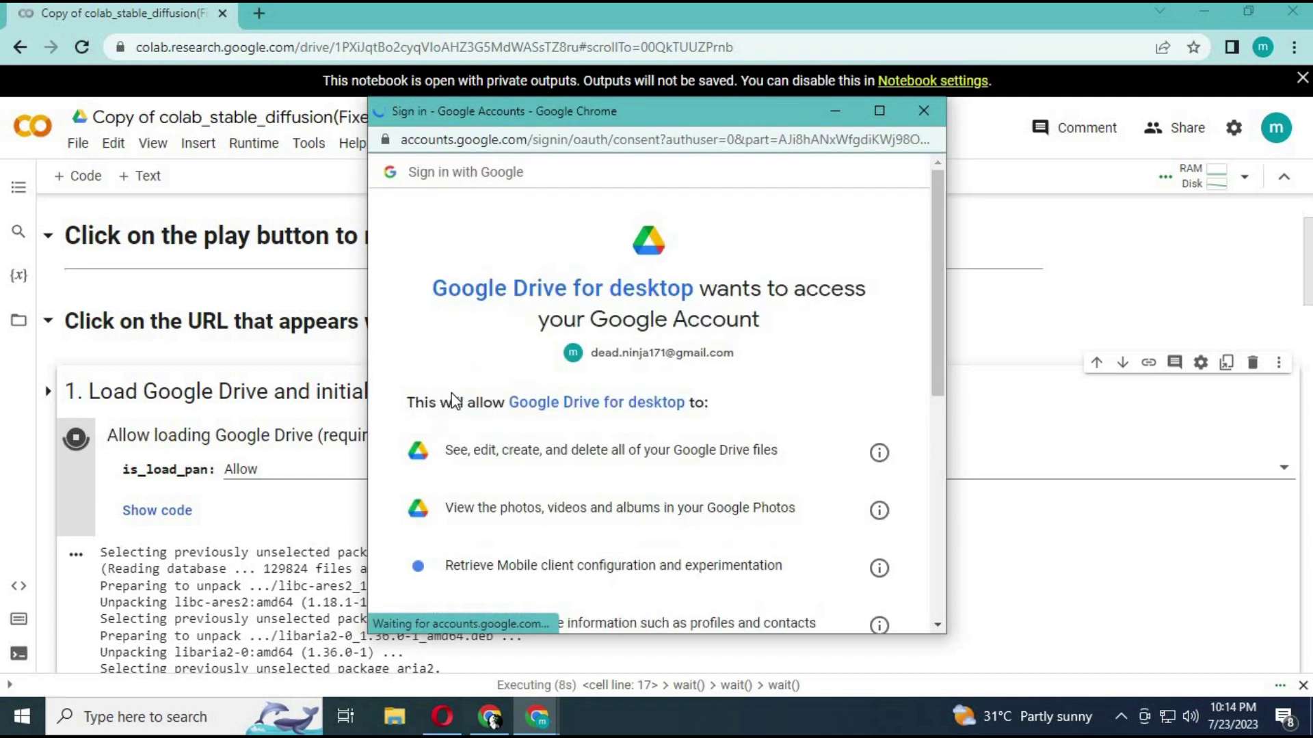
left_click(941, 527)
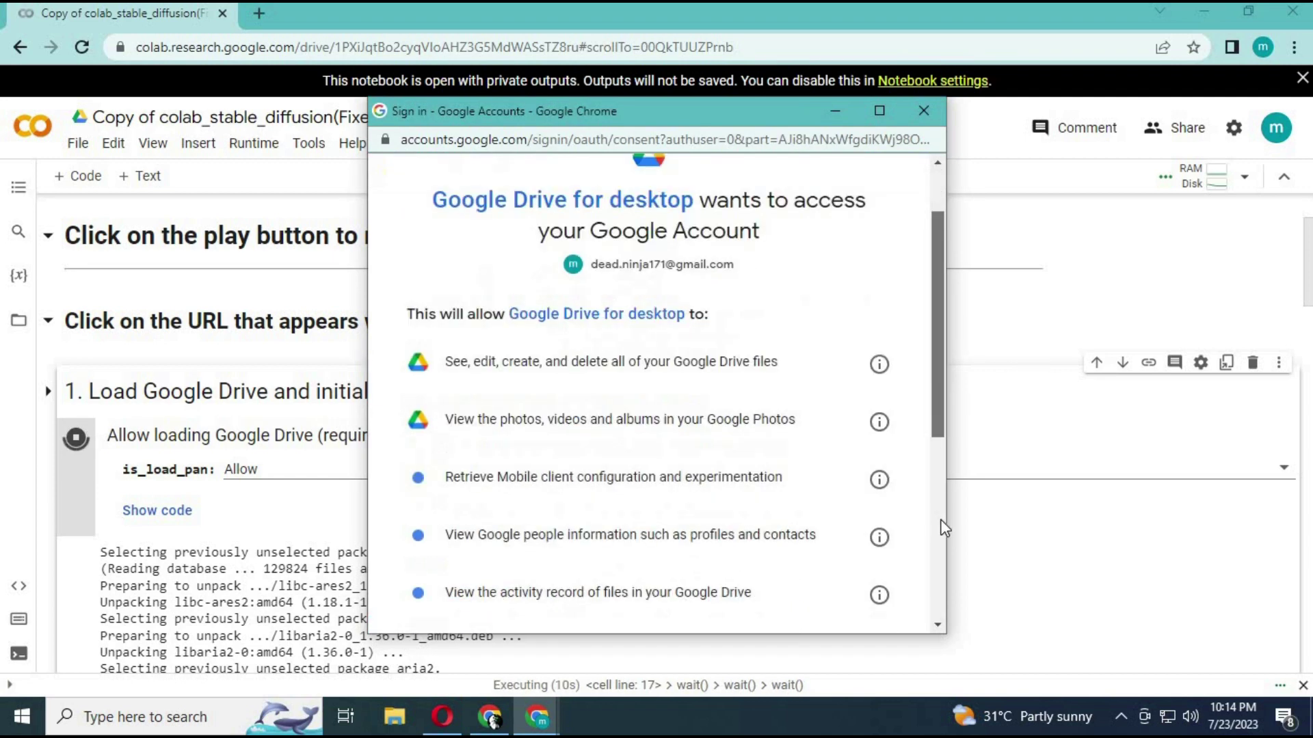
left_click(697, 523)
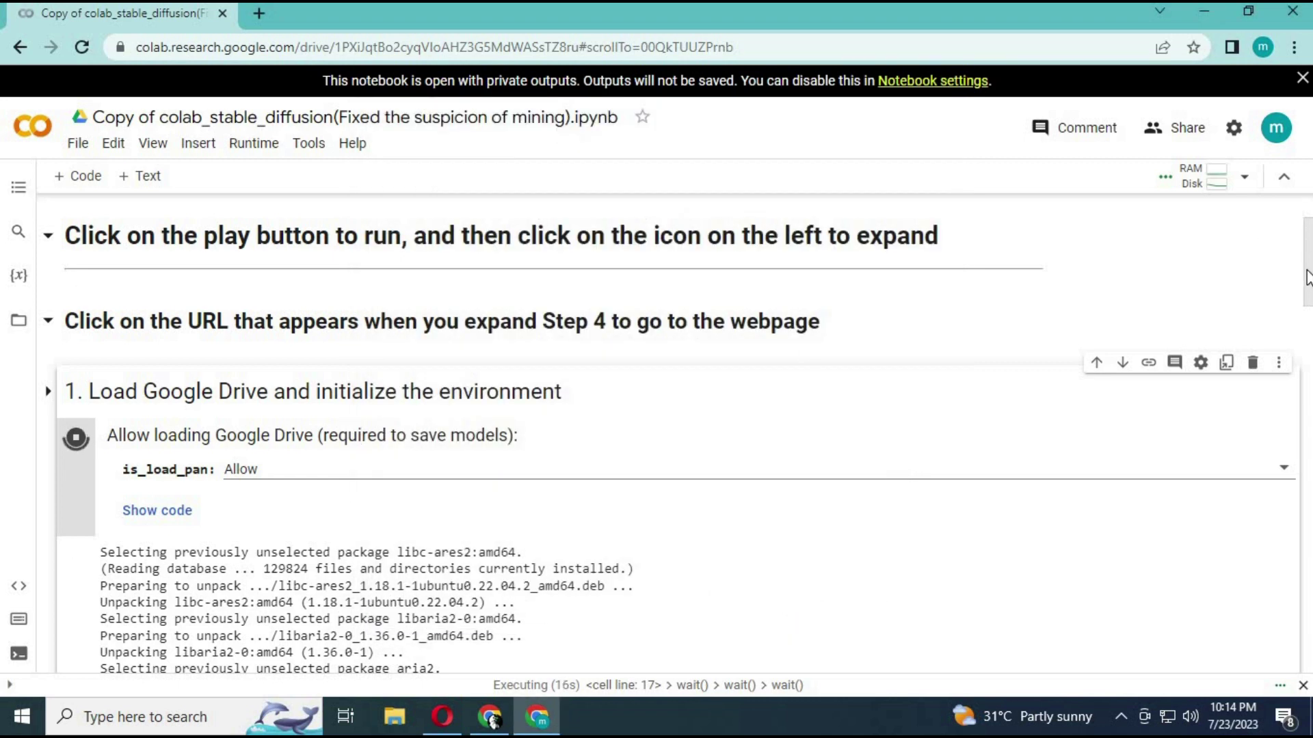
scroll(1306, 277, "down", 3)
scroll(1306, 290, "up", 1)
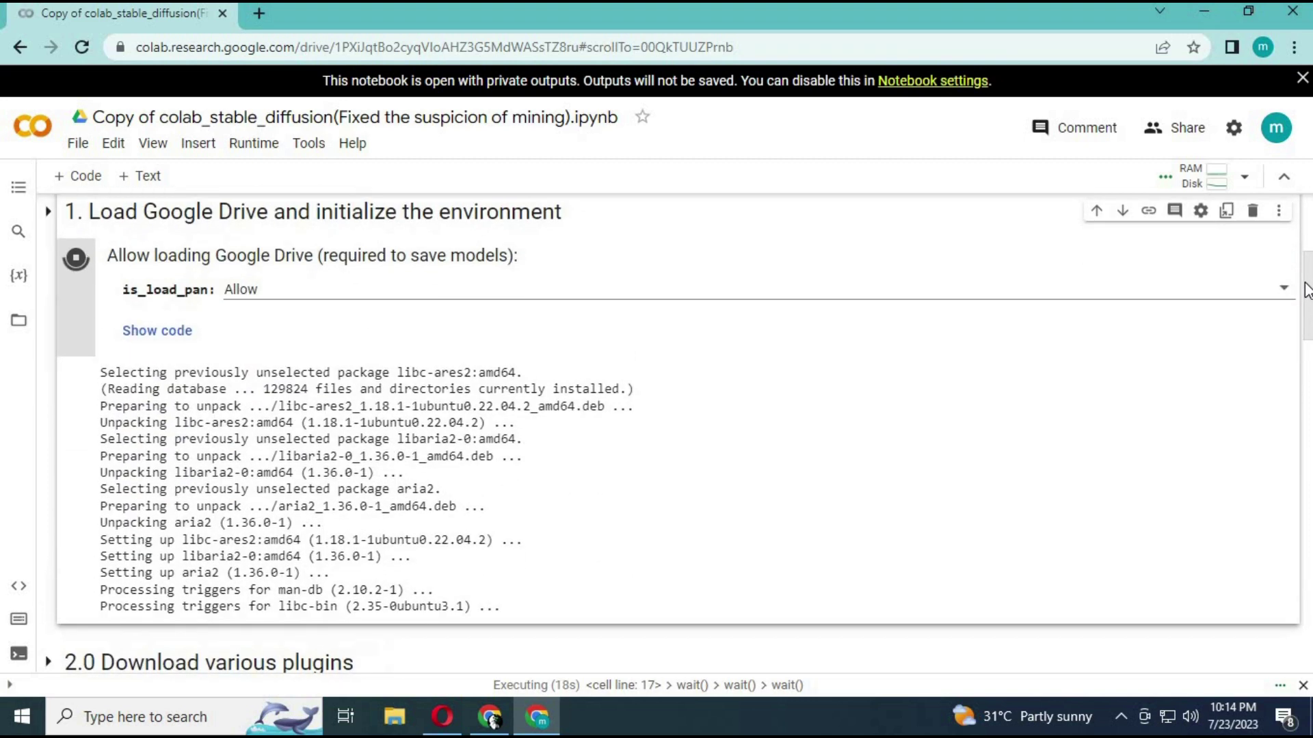
scroll(1306, 290, "down", 4)
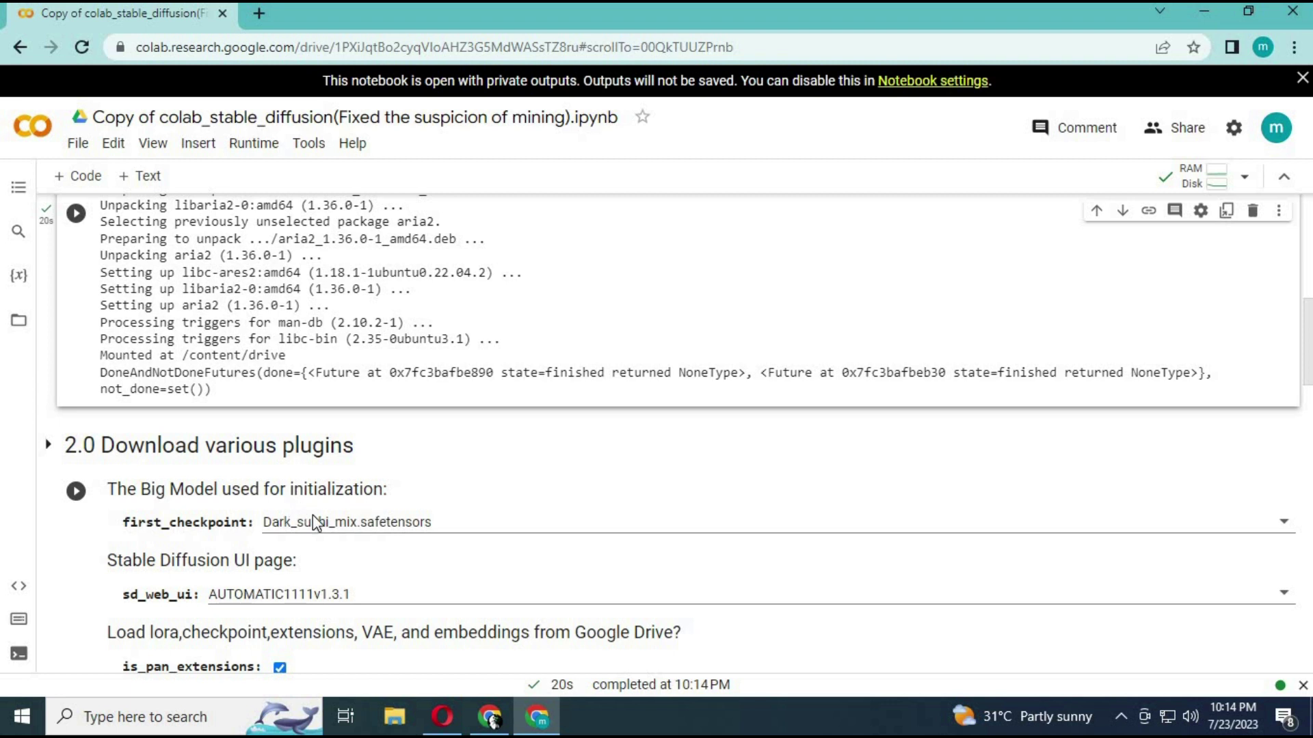
- Set first_checkpoint to AnythingV5V3_v5PrtRE.safetensors and keep sd_web_ui at AUTOMATIC1111v1.3.1
left_click(368, 521)
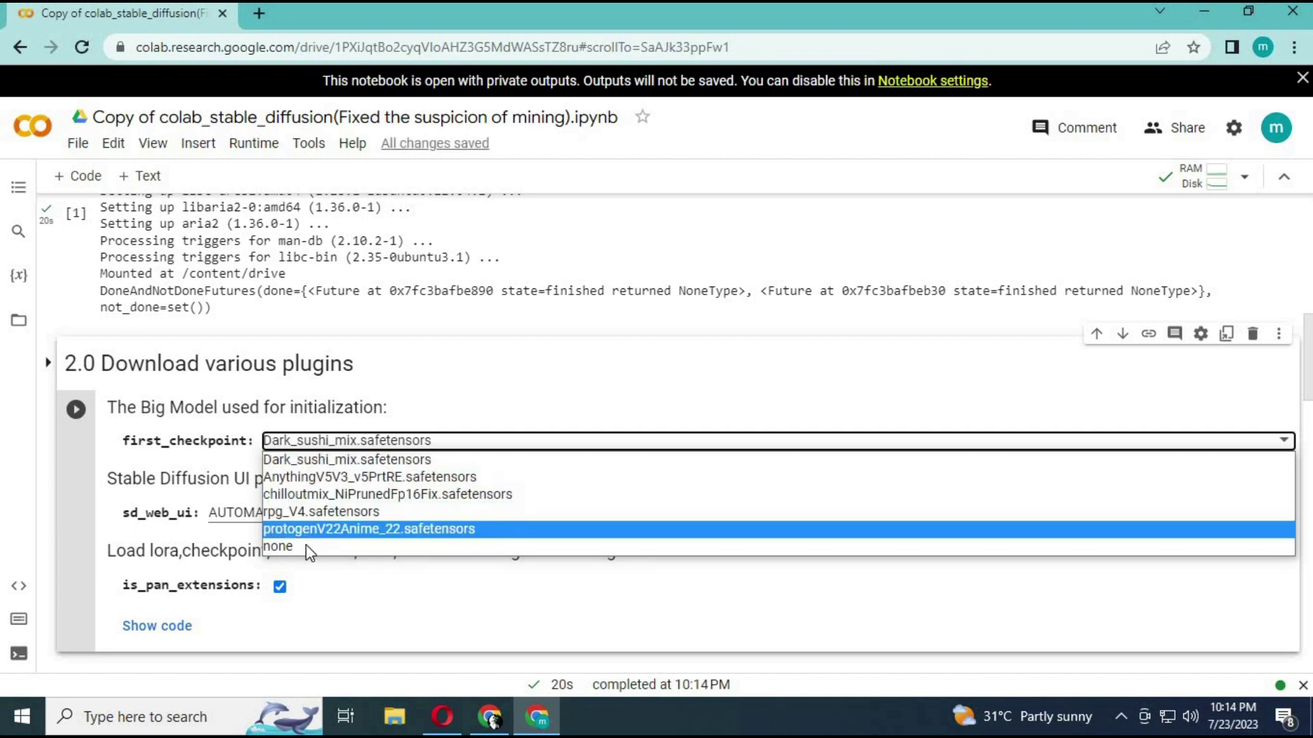
left_click(301, 481)
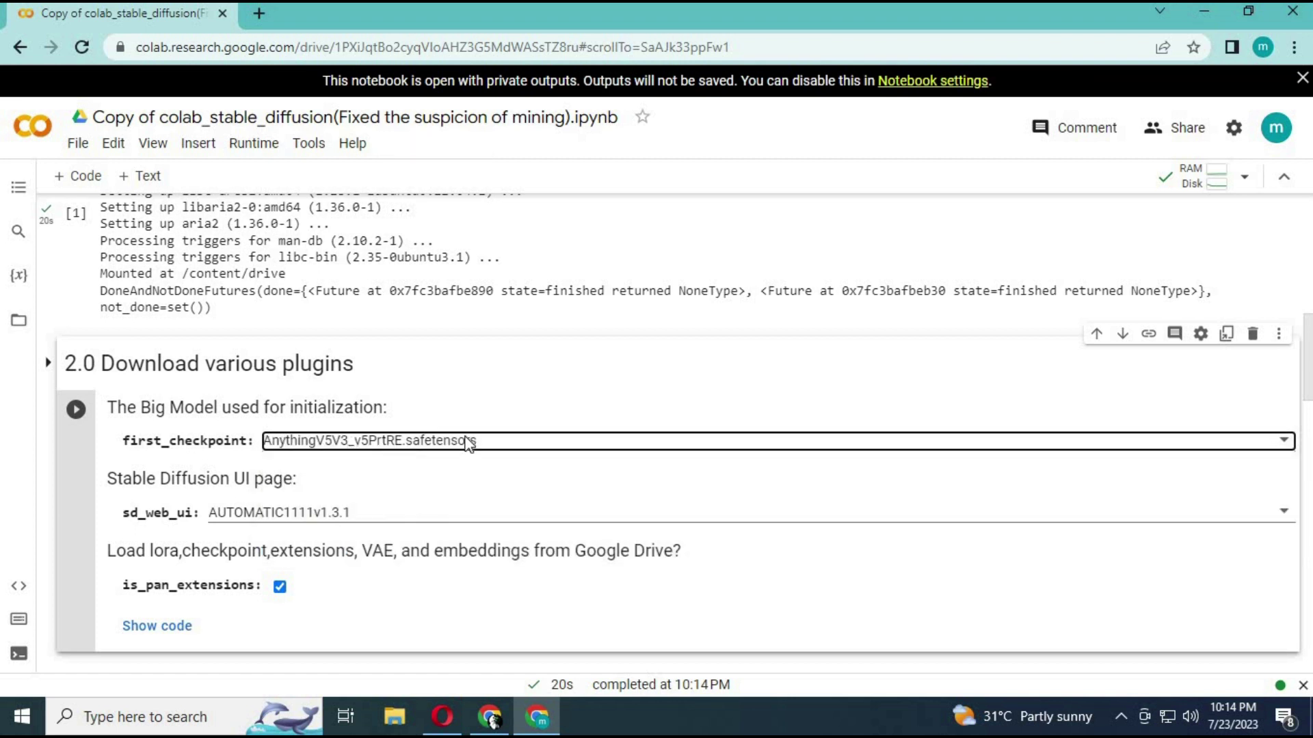
left_click(259, 521)
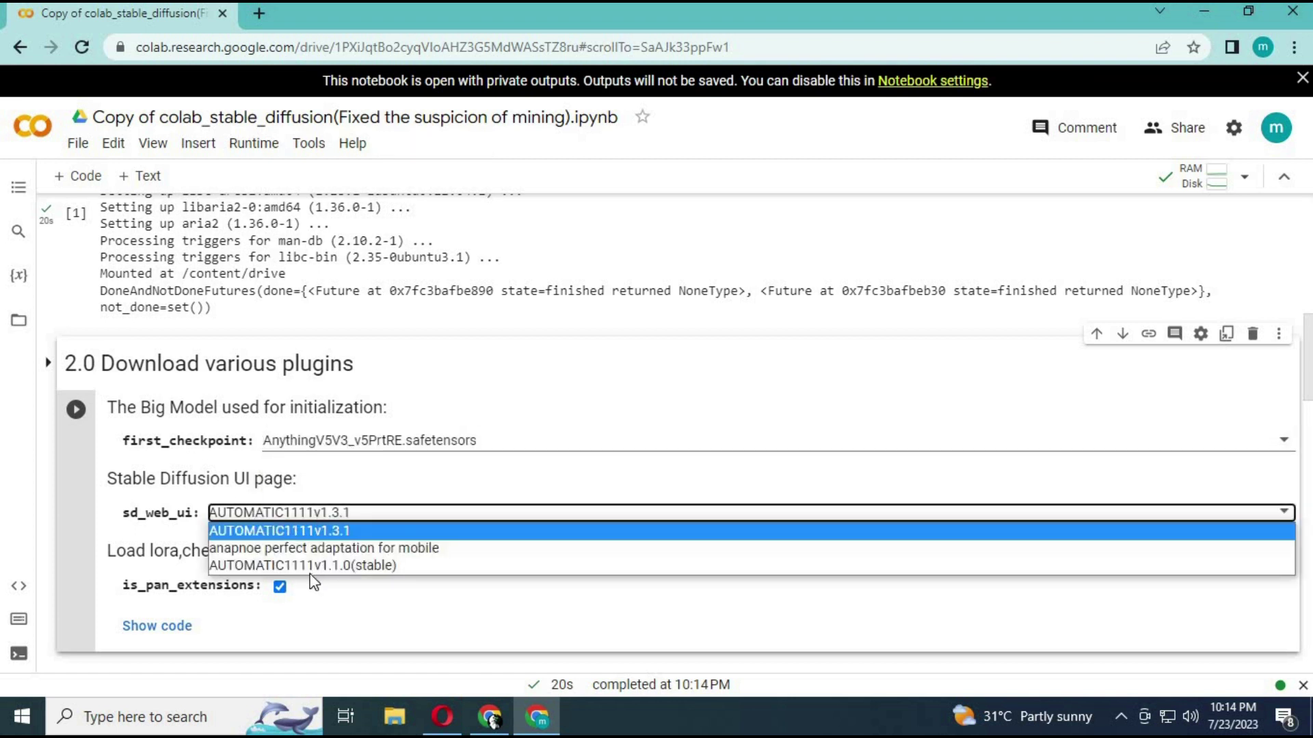
left_click(325, 533)
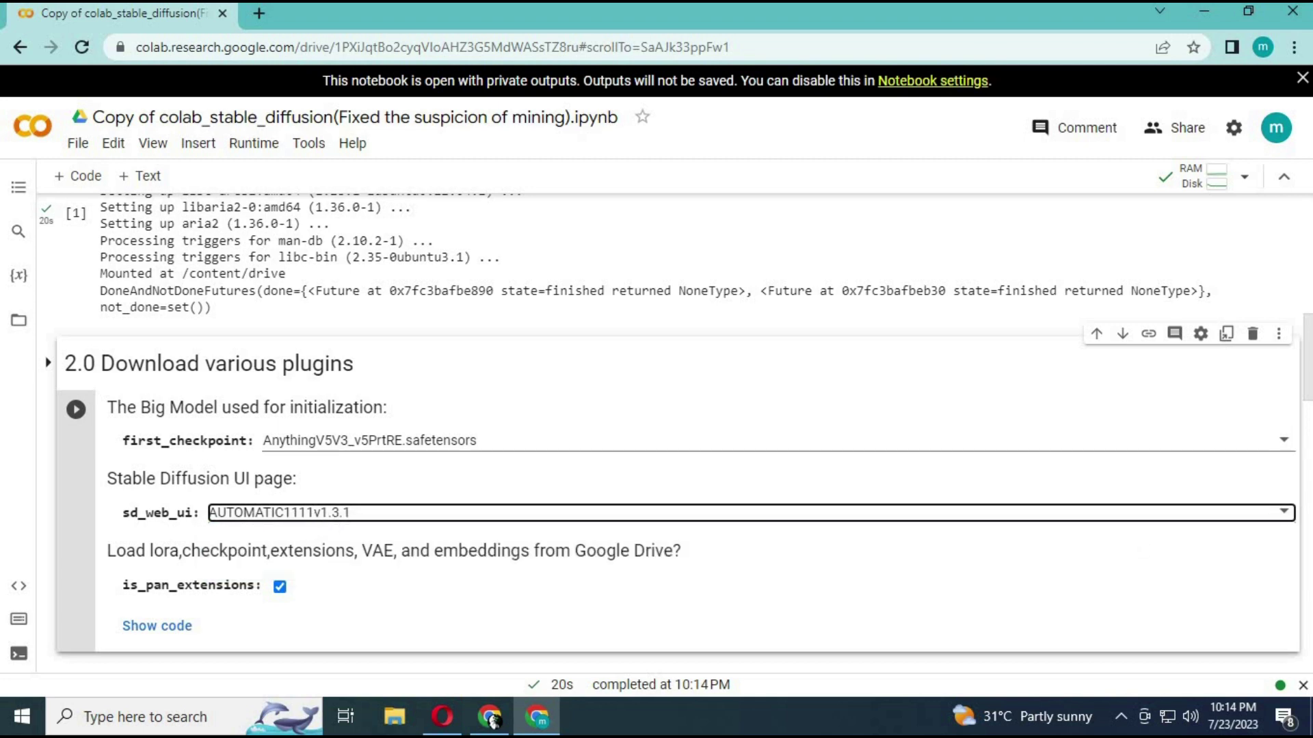
- Run the install cell to download the web UI, extensions, ControlNet models and embeddings
scroll(680, 420, "down", 3)
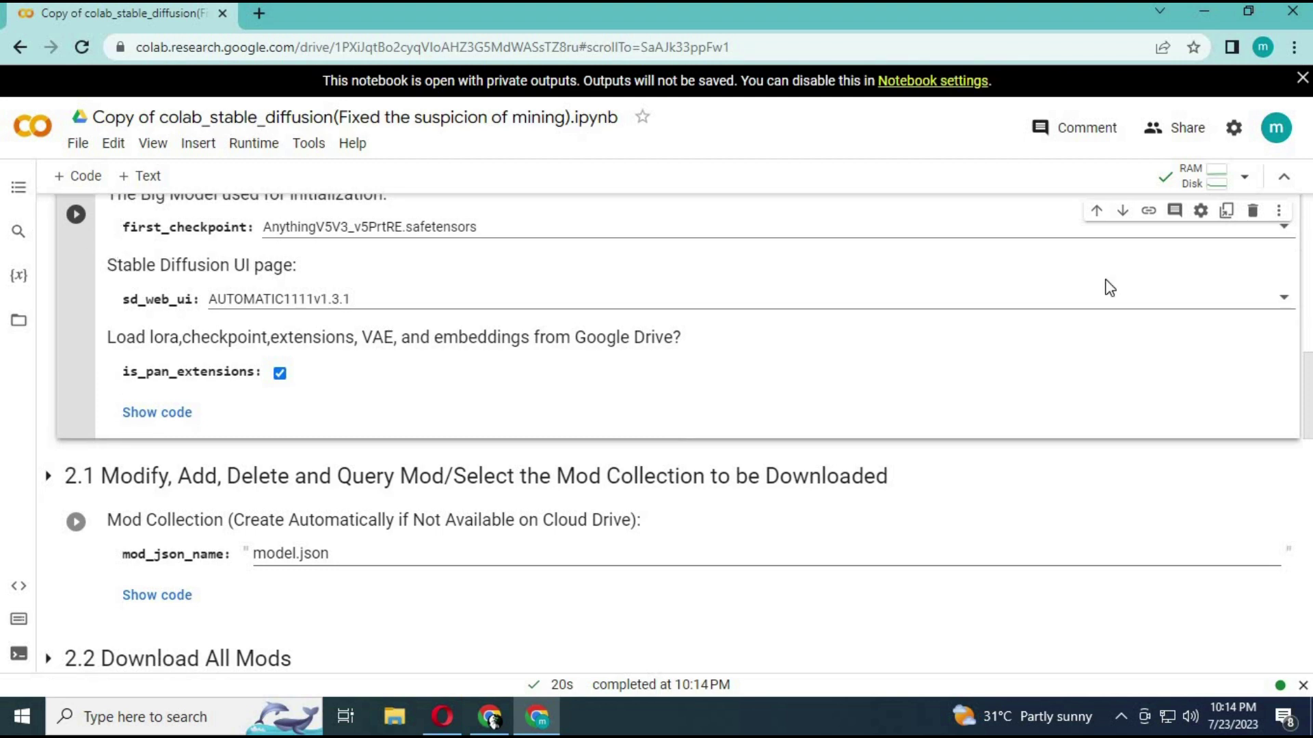
scroll(1309, 345, "up", 7)
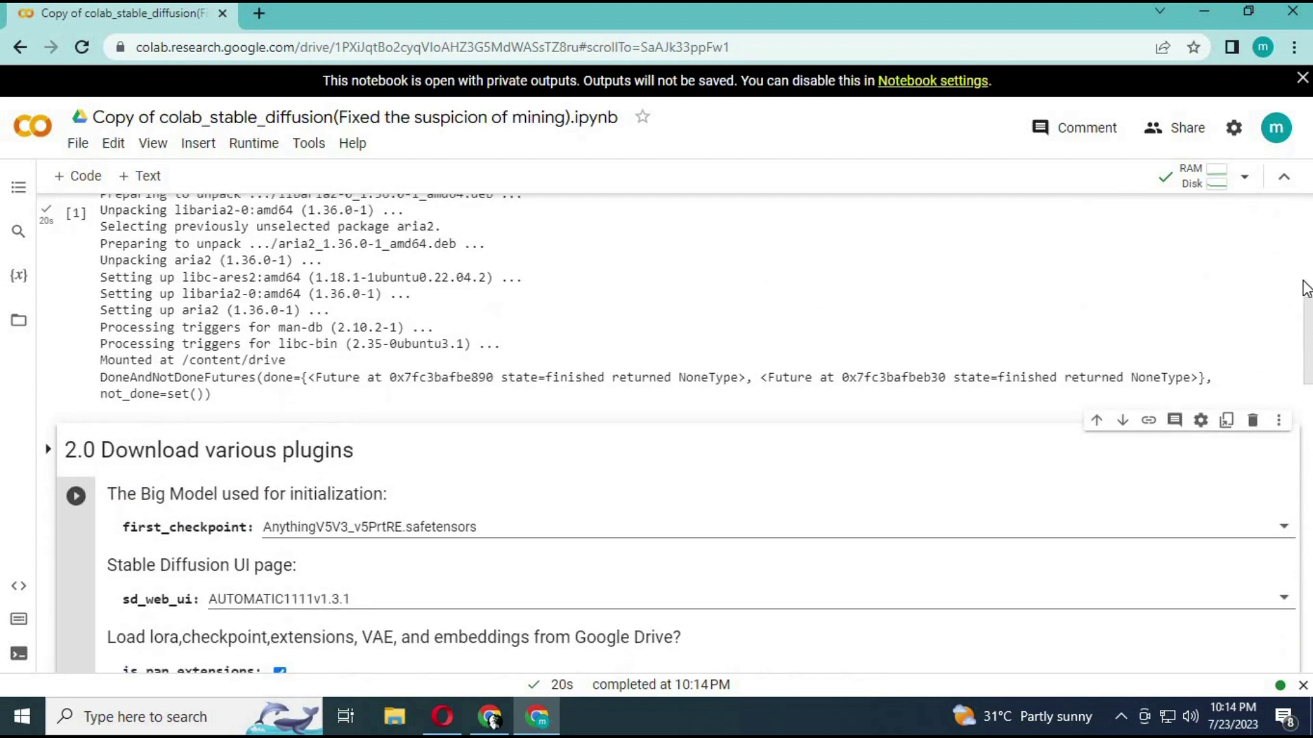
scroll(1249, 383, "down", 3)
scroll(1248, 383, "down", 1)
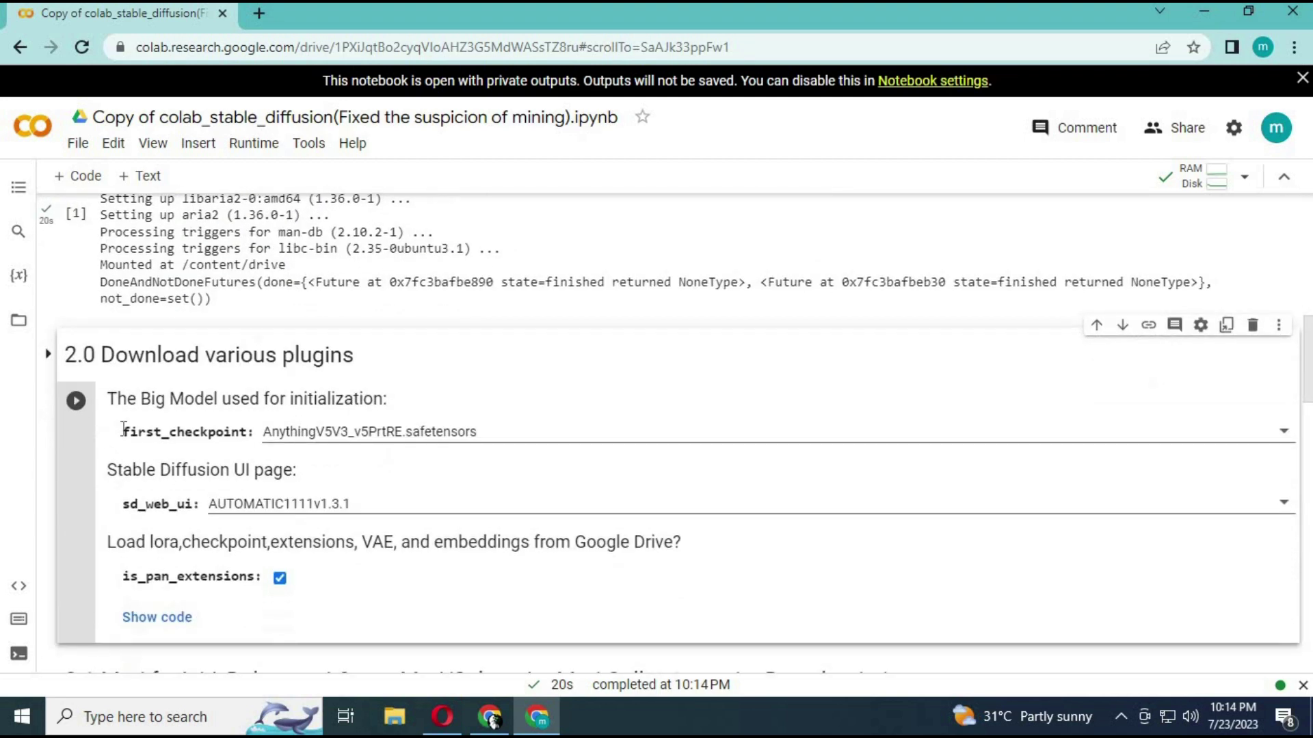
left_click(76, 400)
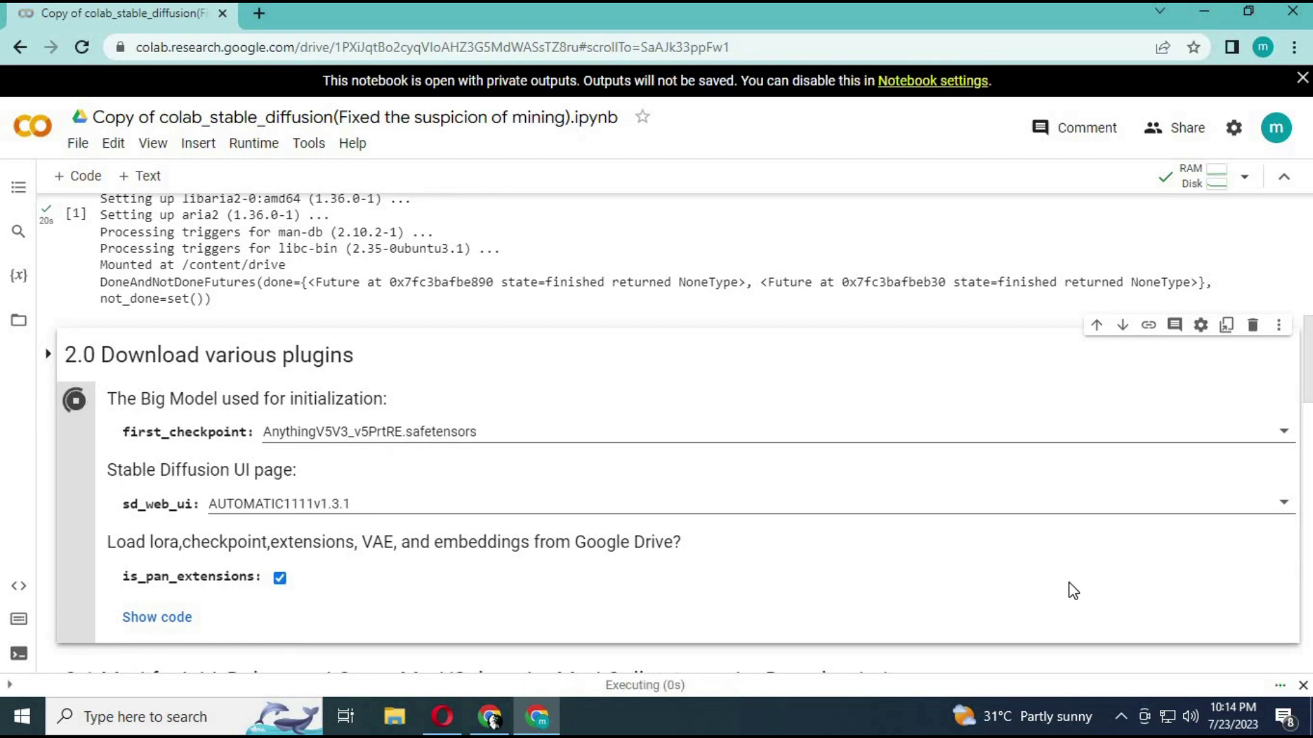
scroll(1307, 445, "down", 5)
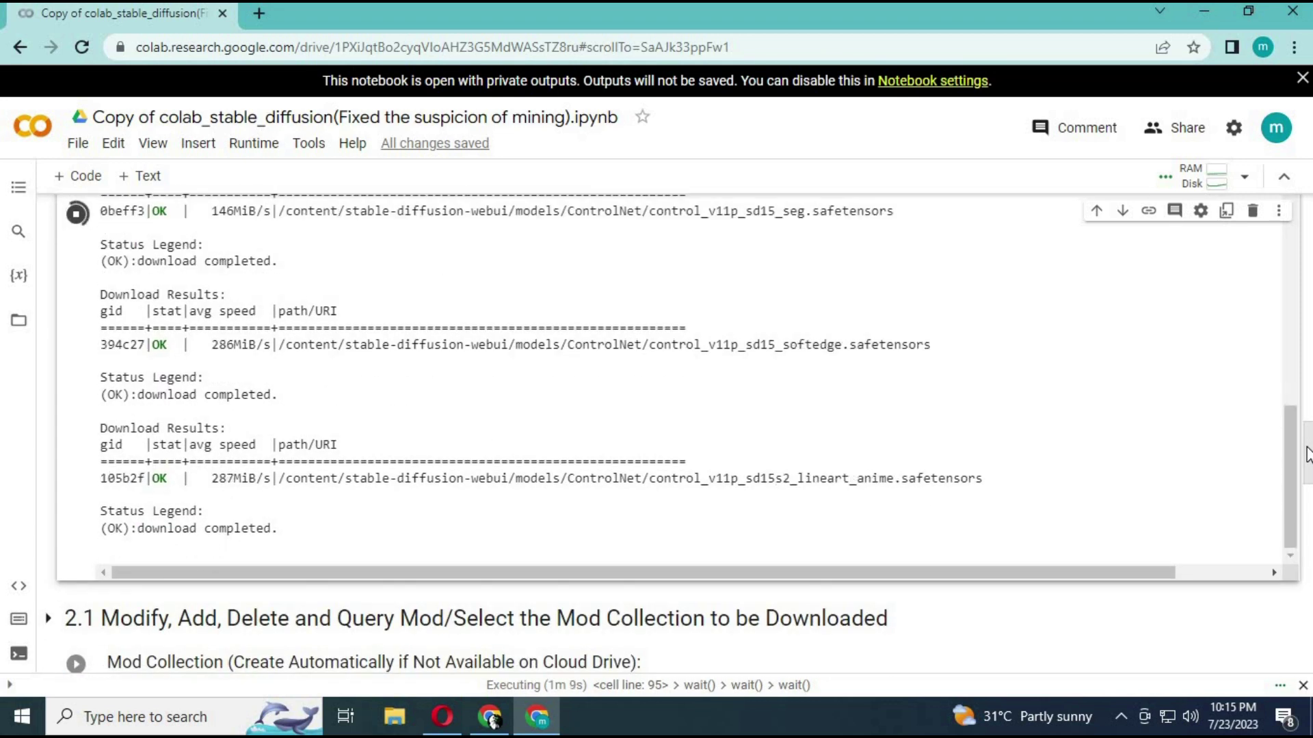
scroll(72, 479, "down", 3)
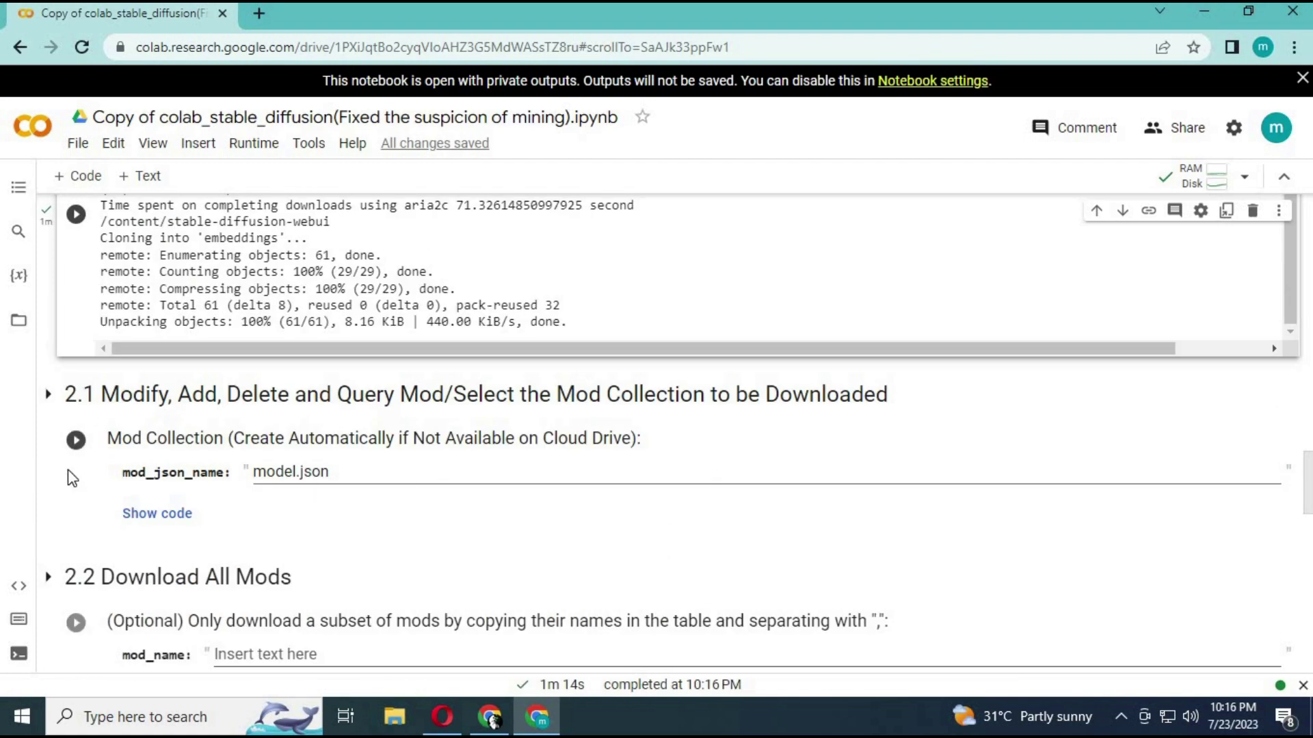
- Run the 2.1 mod collection cell to display the mod table
left_click(76, 439)
scroll(1307, 331, "up", 3)
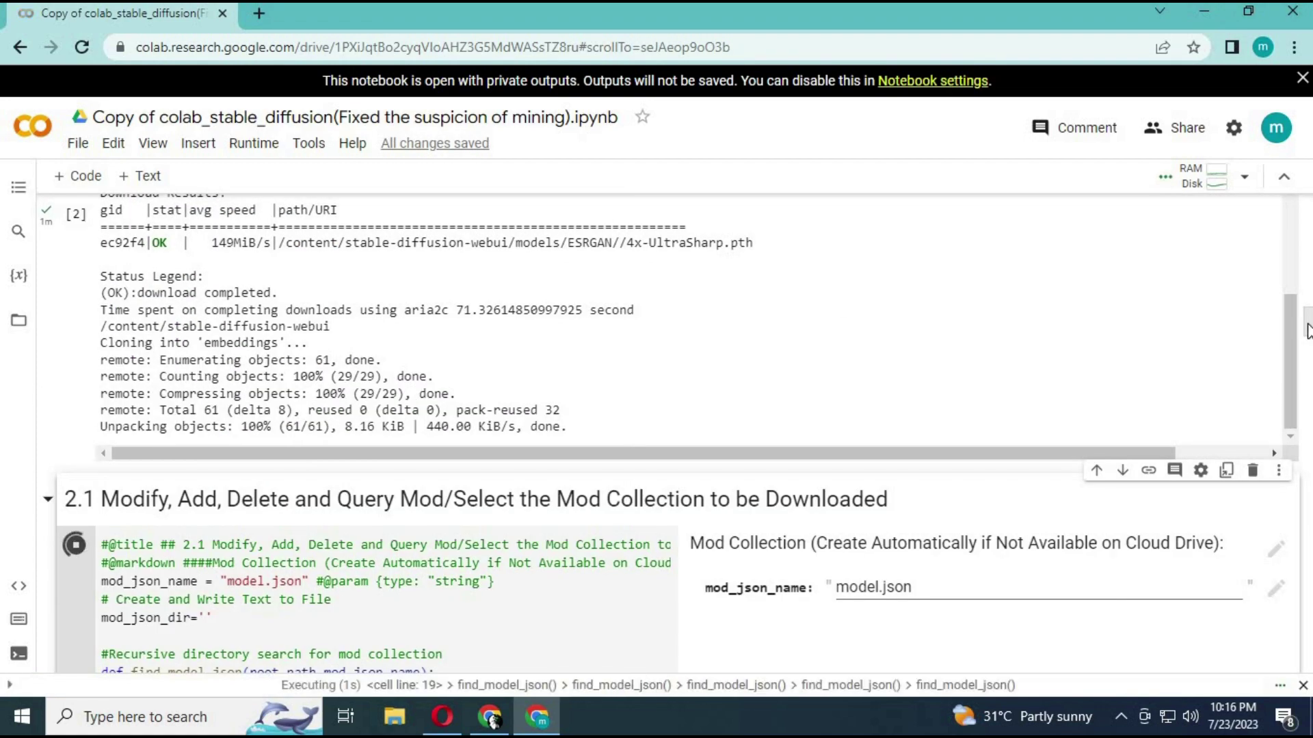
scroll(1308, 331, "down", 20)
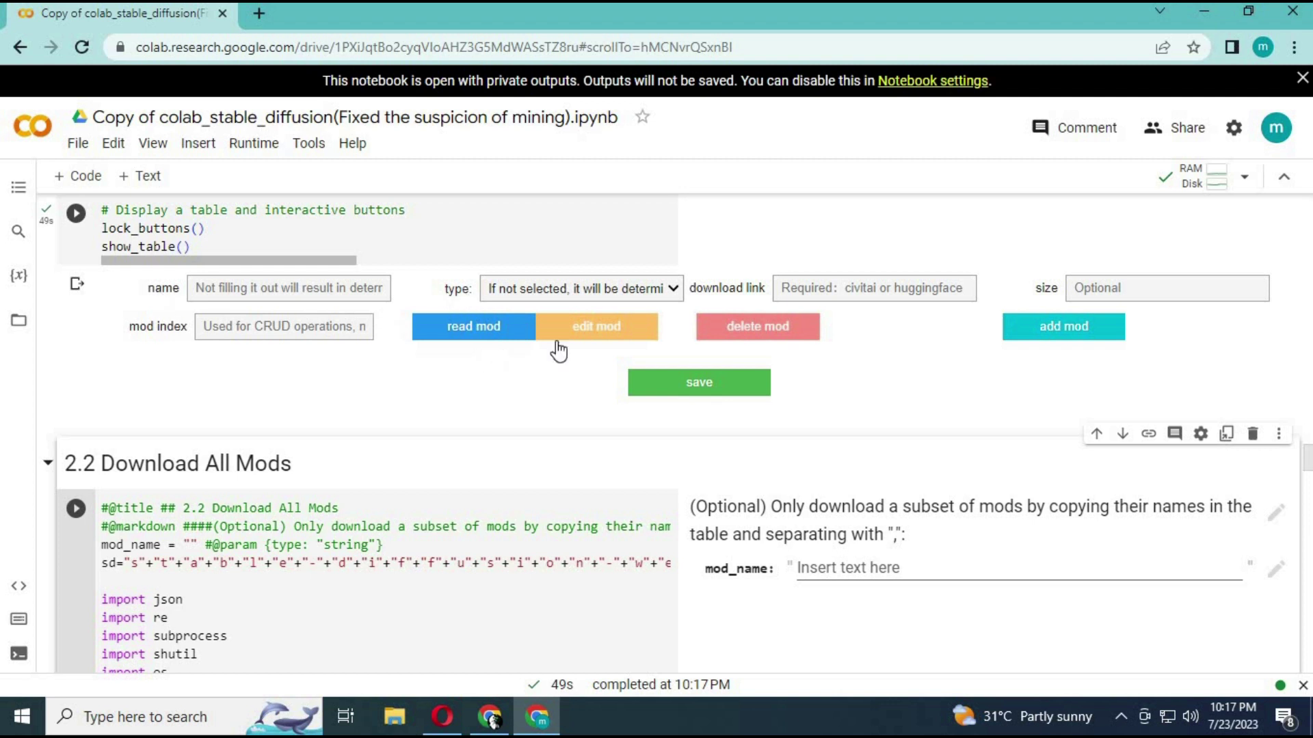
- Set the mod entry type to lora, save it, and run 2.2 Download All Mods
left_click(675, 289)
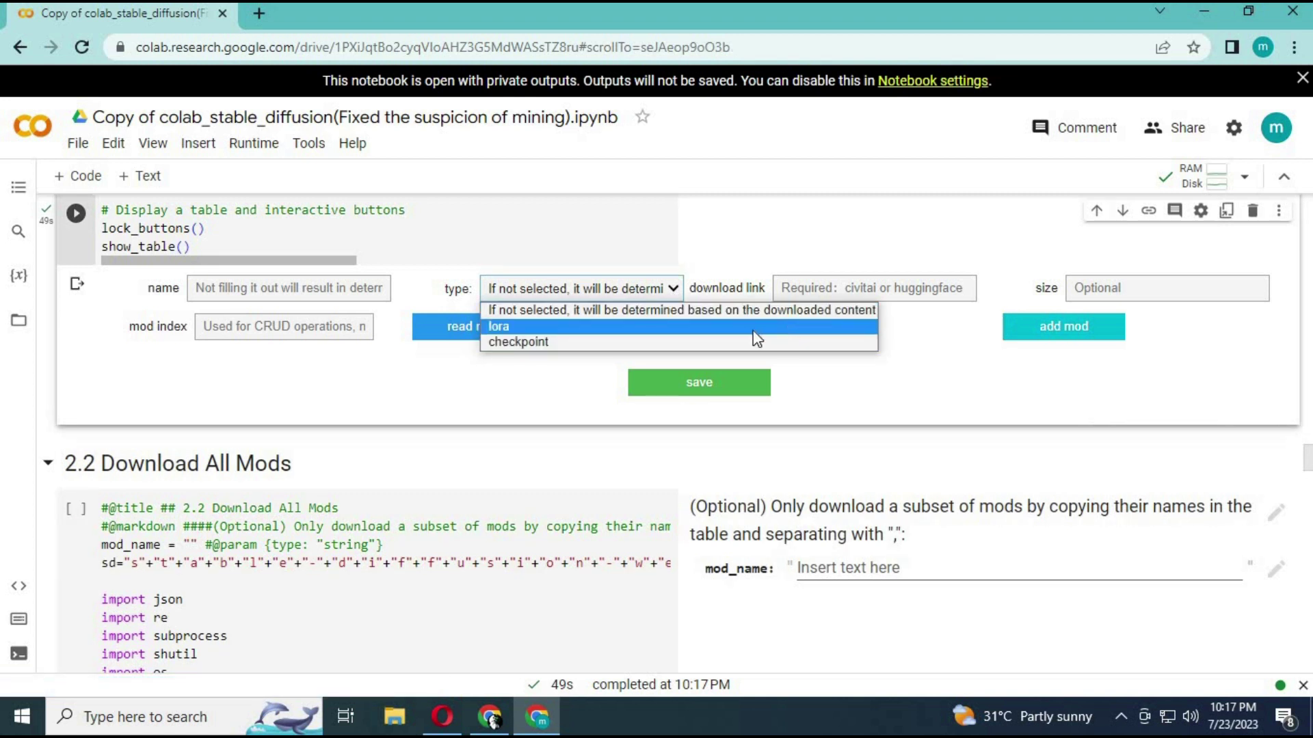
left_click(544, 328)
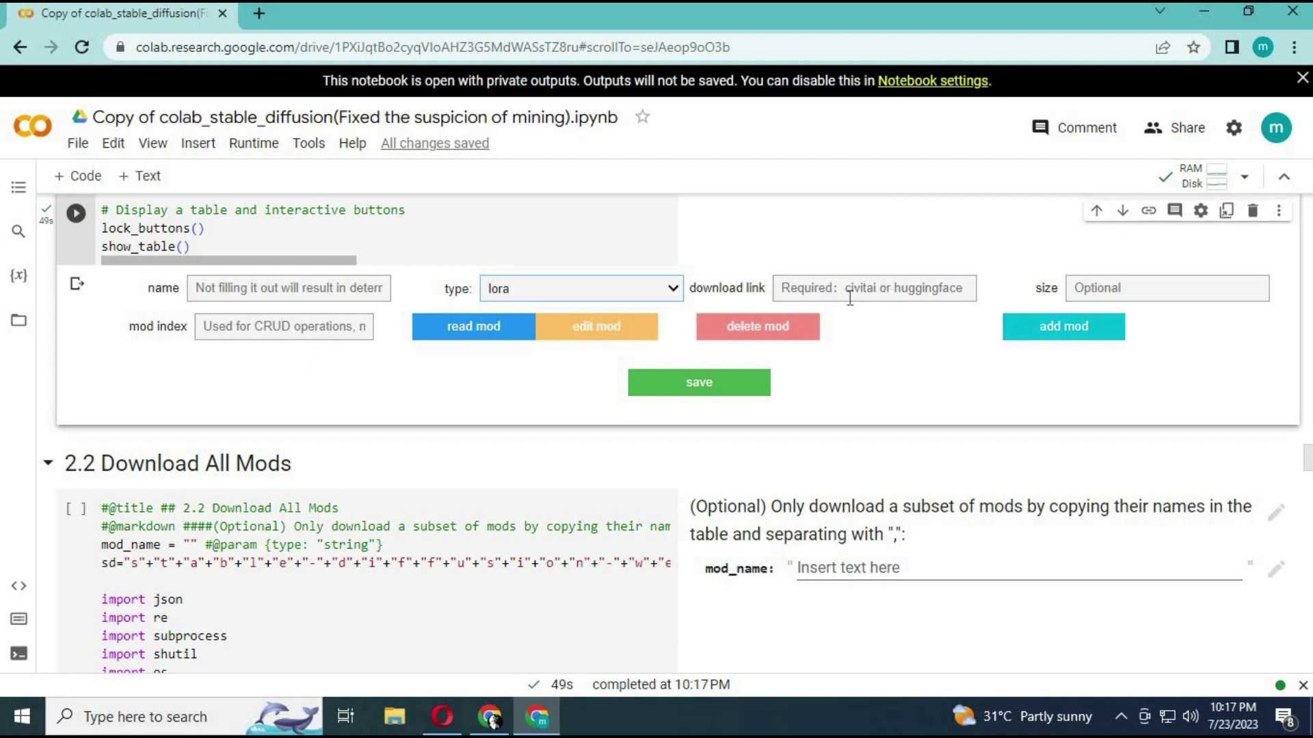
left_click(701, 384)
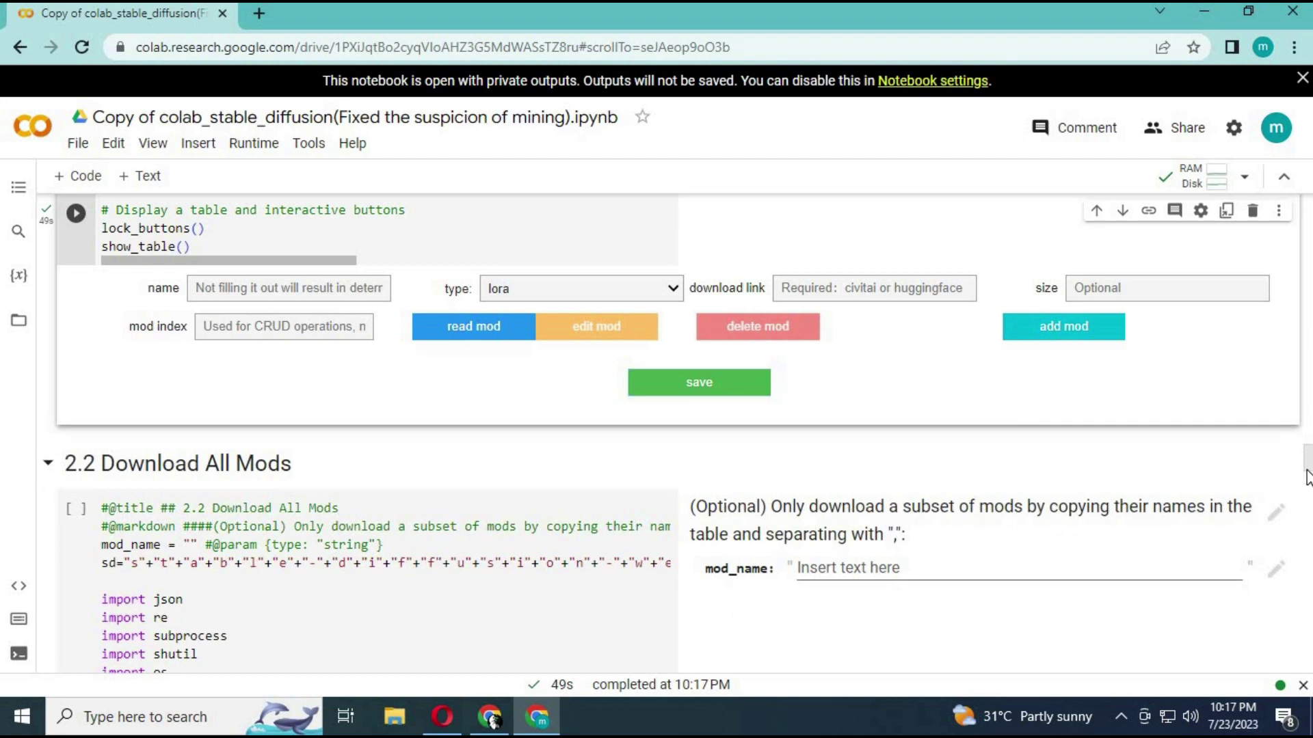
left_click_drag(1308, 461, 1306, 462)
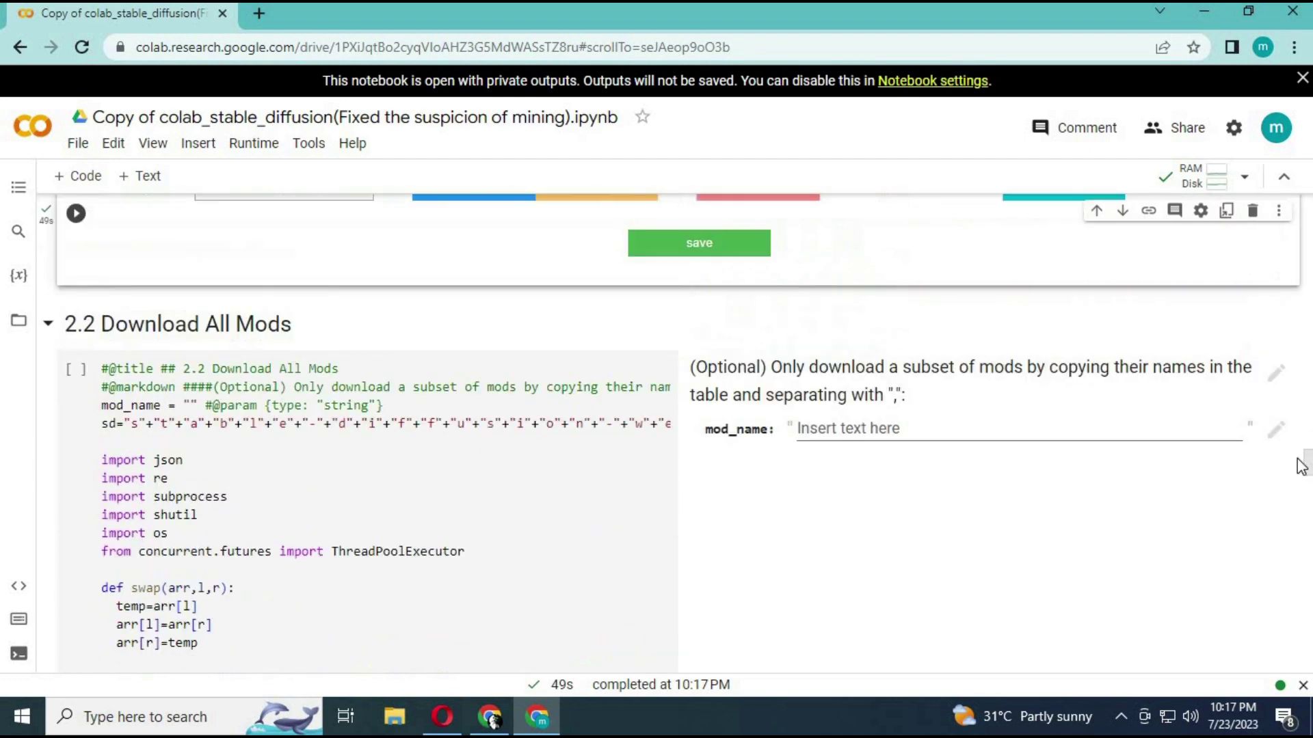
left_click(76, 372)
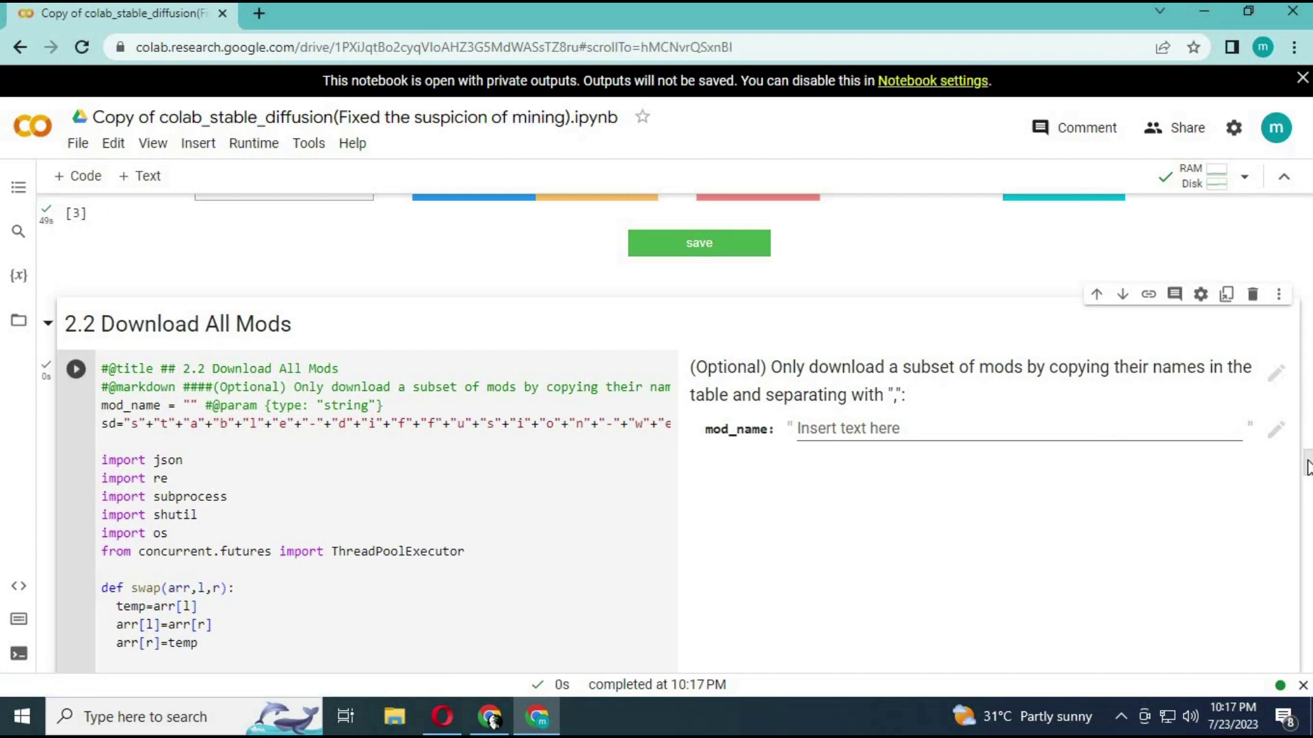
- Reveal the Run/Restart code and copy the ngrok authentication token
left_click_drag(1307, 474, 1266, 621)
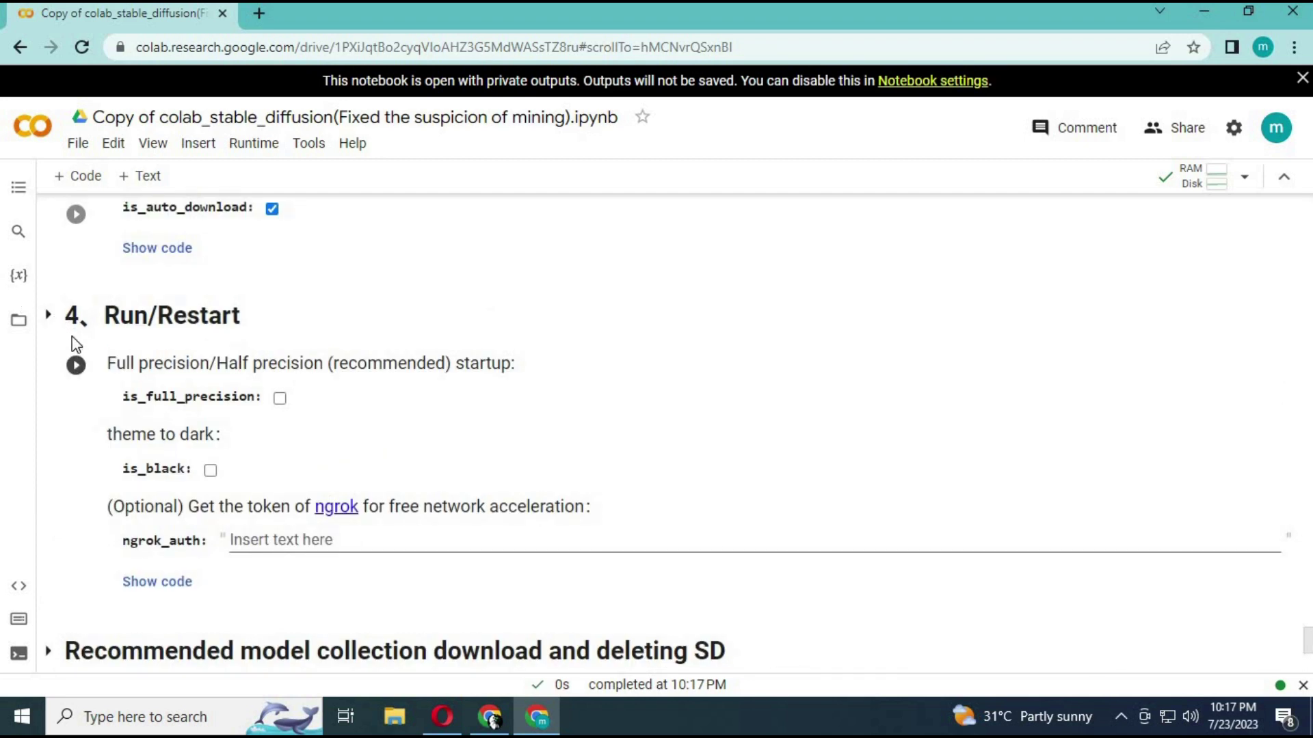
left_click(49, 316)
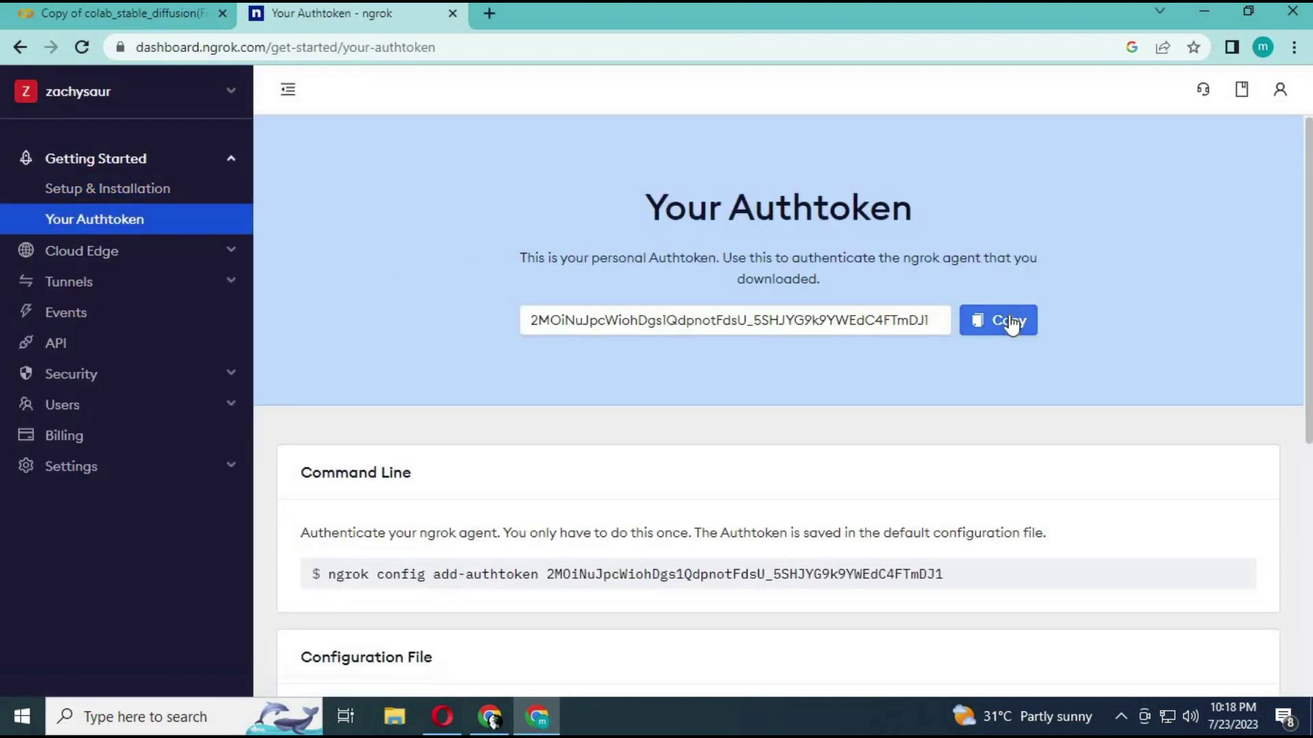
left_click(1008, 322)
- Paste the ngrok token into ngrok_auth and run the 4. Run/Restart cell
left_click(130, 14)
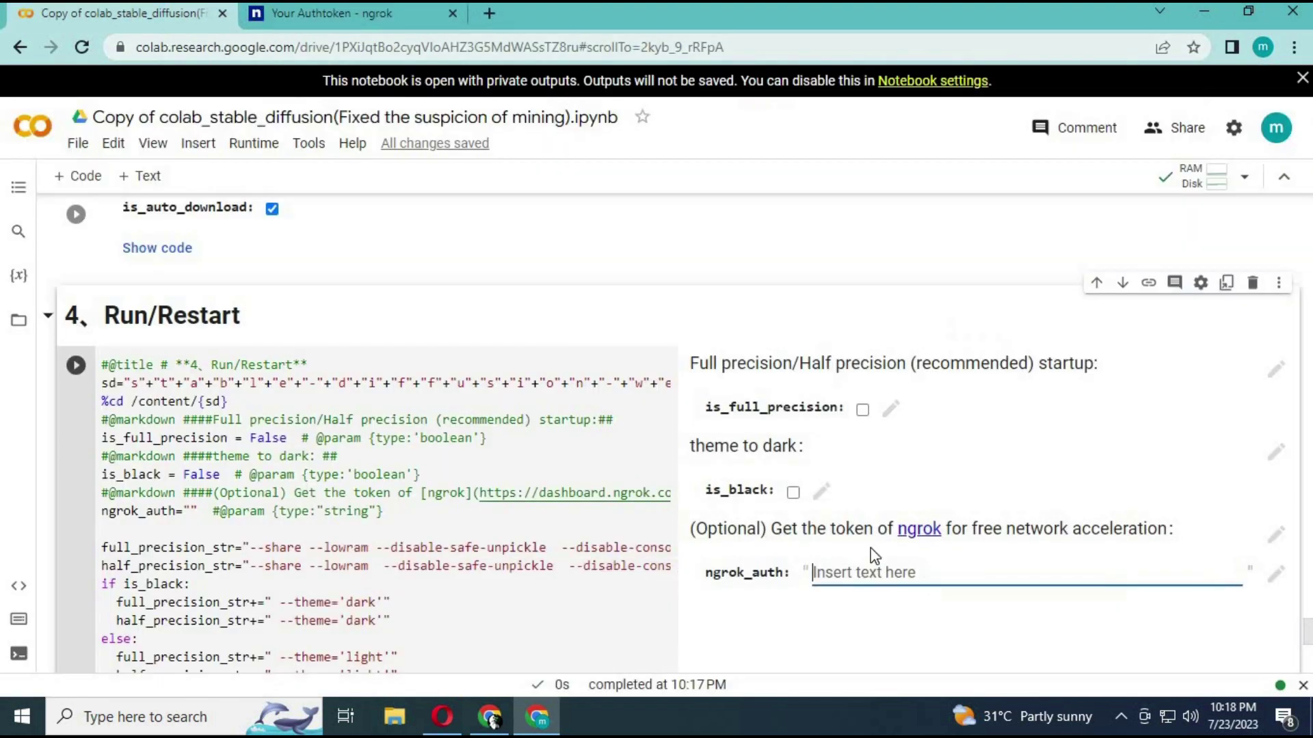
right_click(835, 578)
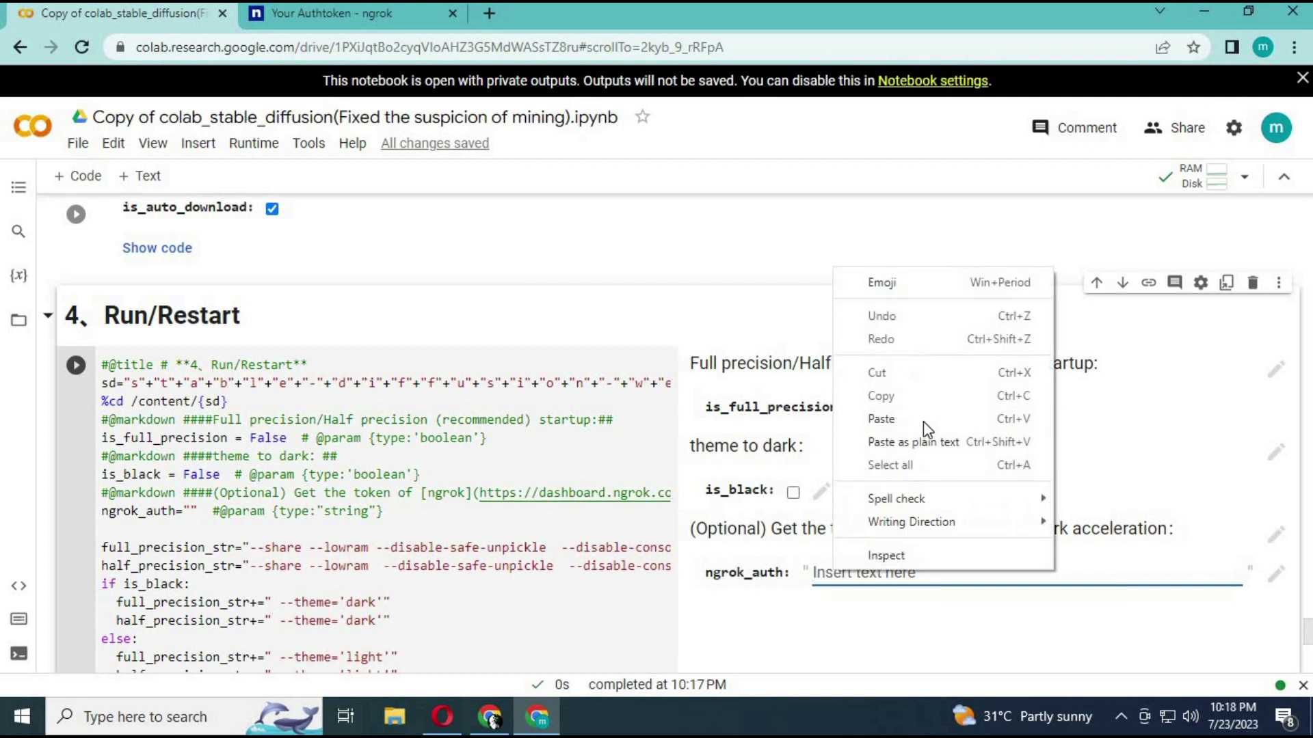
left_click(923, 421)
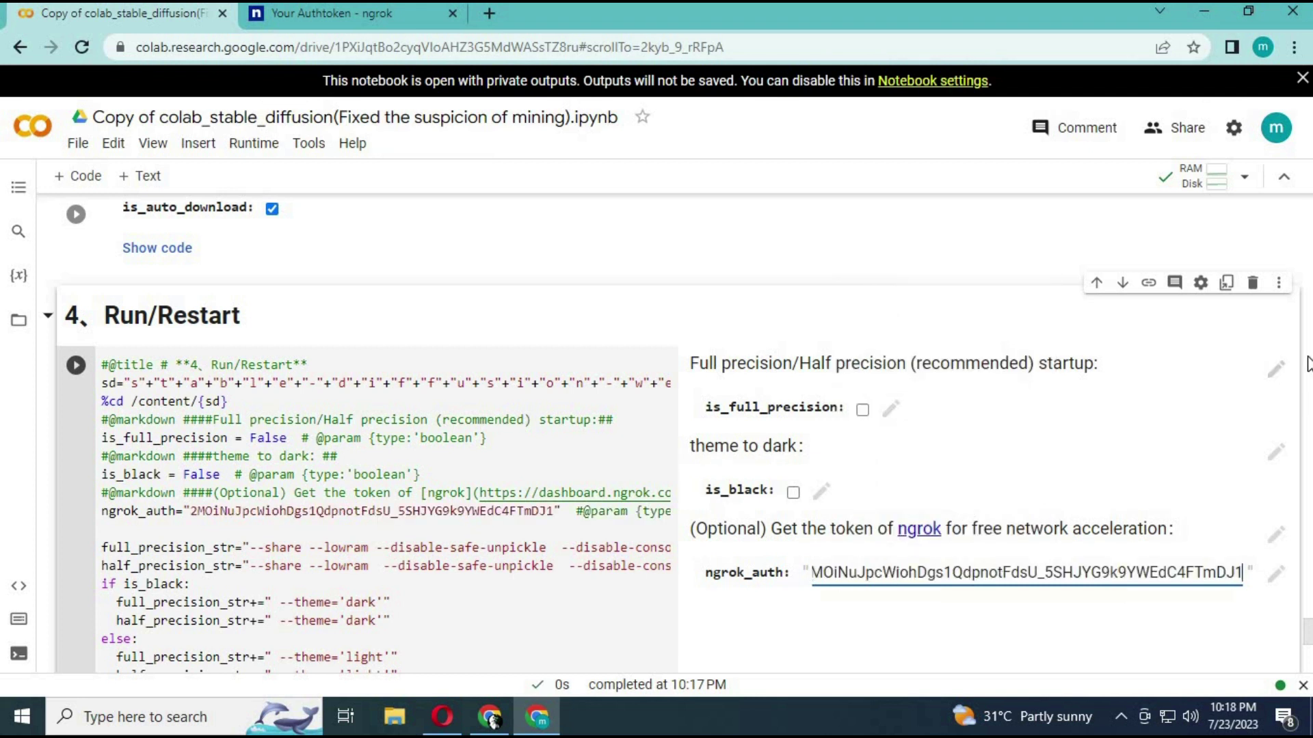
left_click(74, 367)
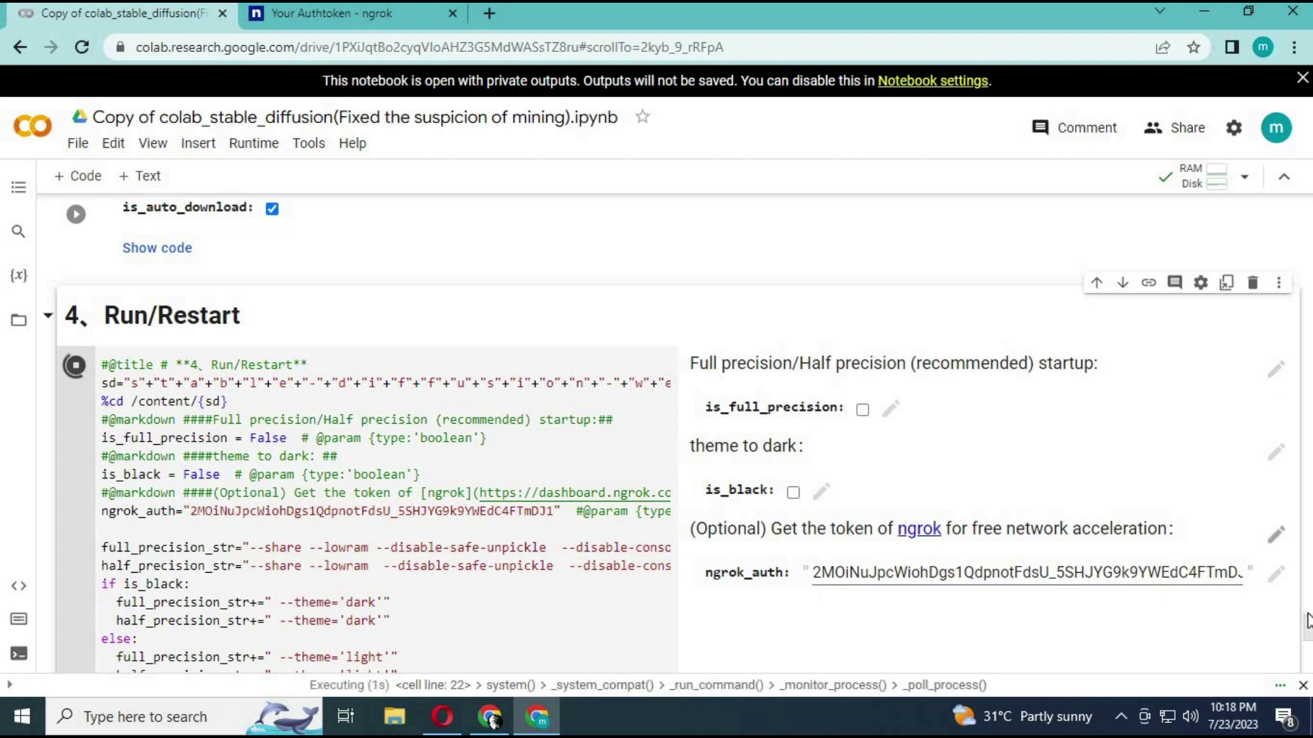
scroll(1308, 649, "down", 7)
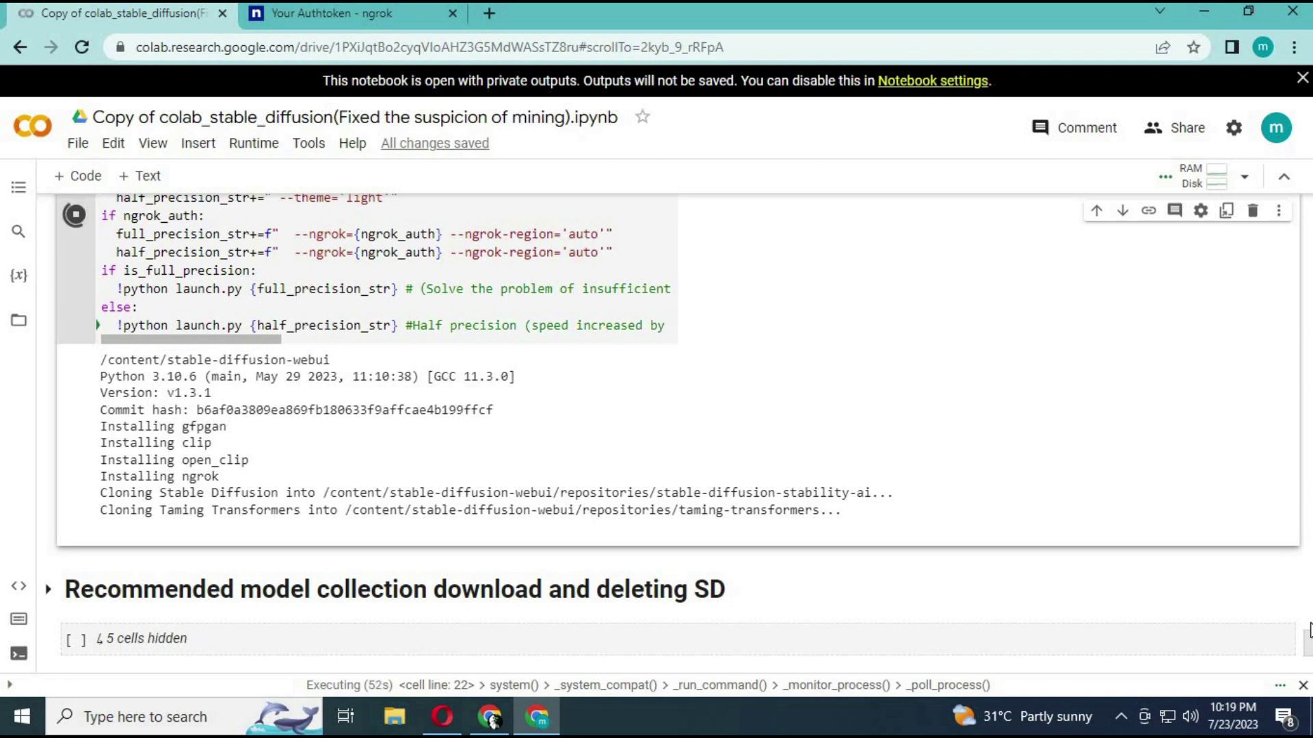
- Scroll down the Colab output while Stable Diffusion finishes installing and launching
scroll(766, 642, "down", 2)
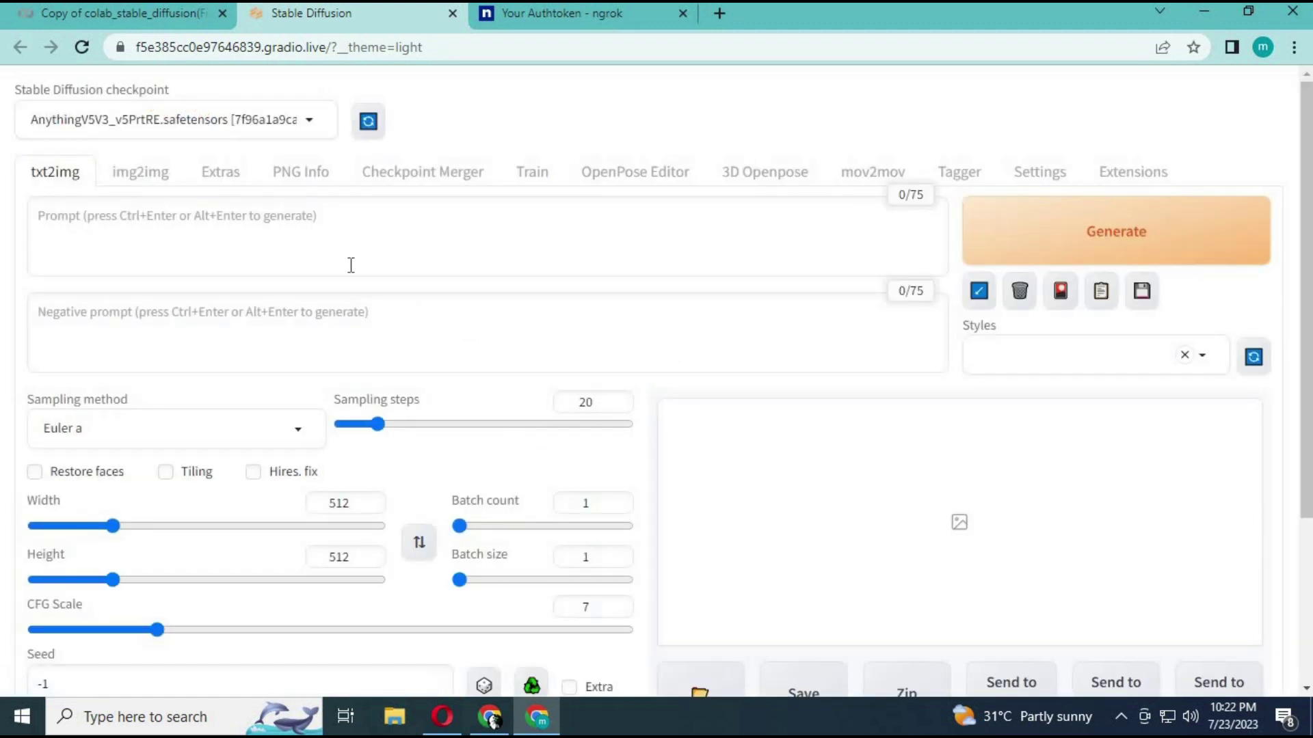
- Check the checkpoint list and keep AnythingV5V3_v5PrtRE.safetensors selected
left_click(311, 123)
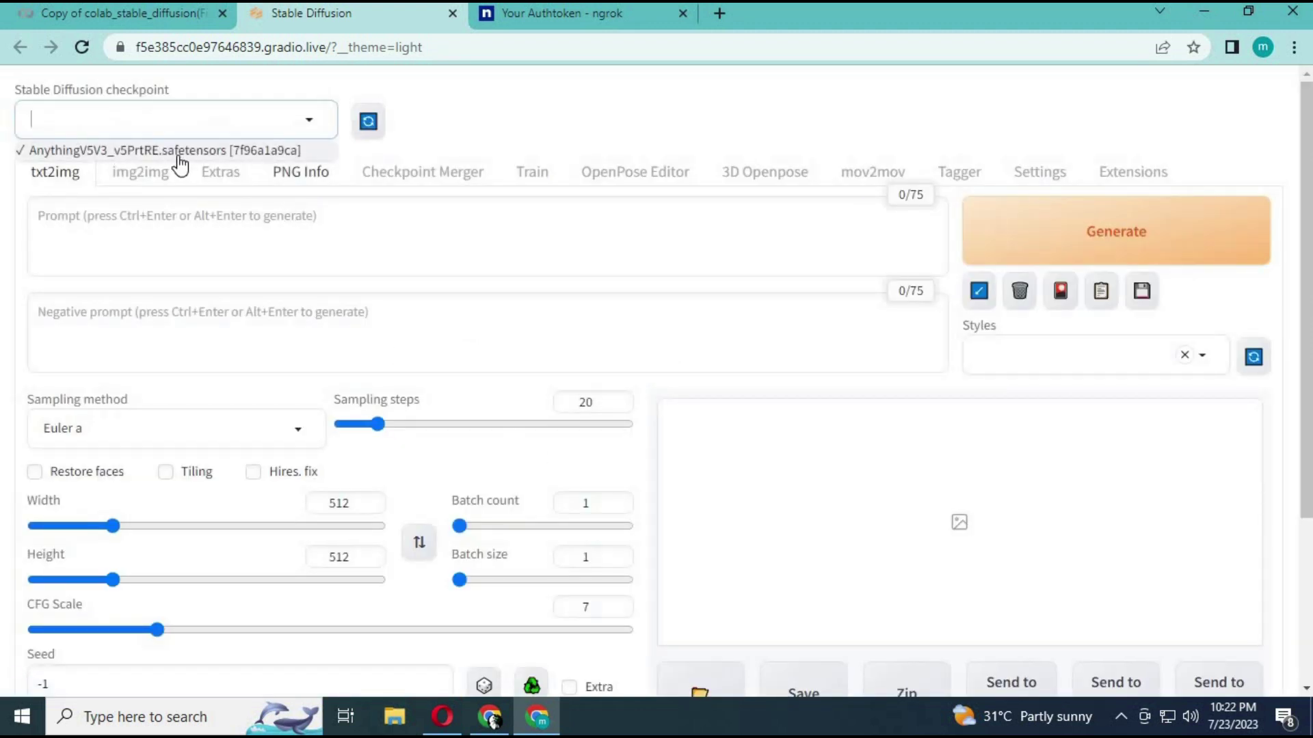
left_click(509, 144)
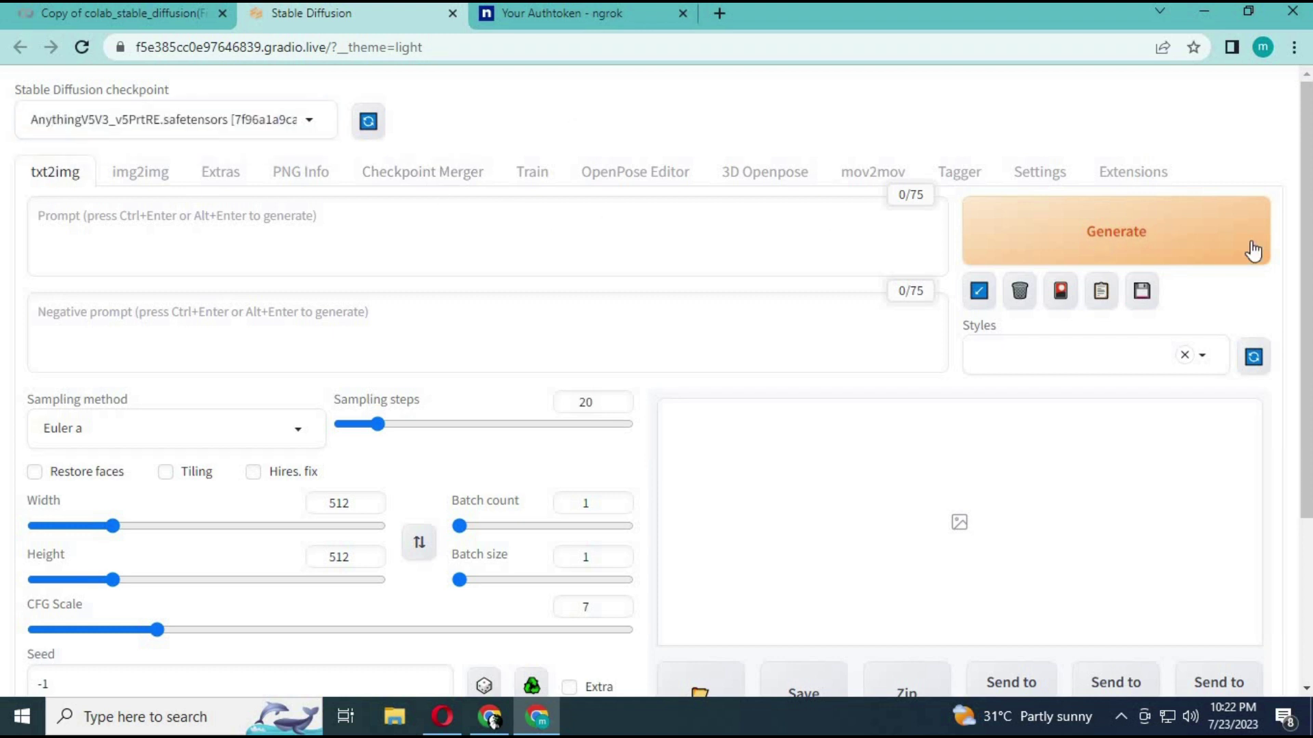
scroll(1305, 185, "down", 4)
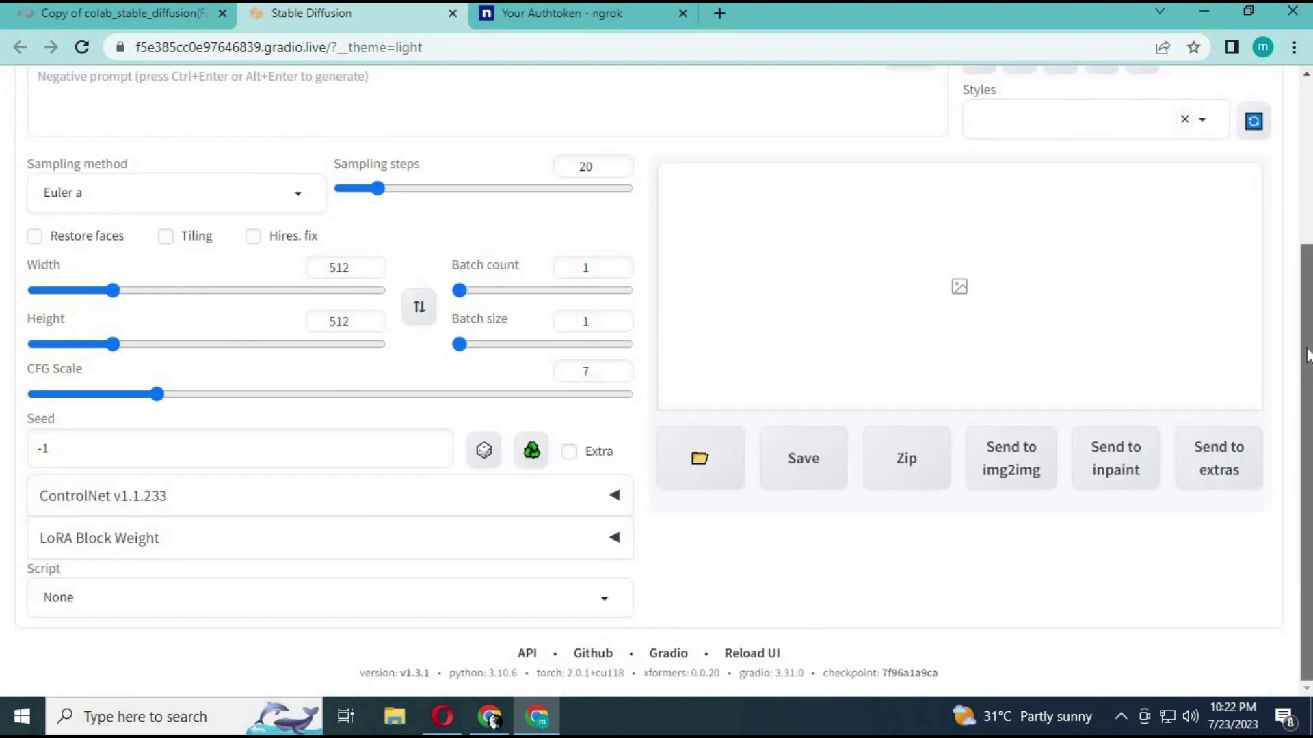
scroll(1306, 355, "up", 3)
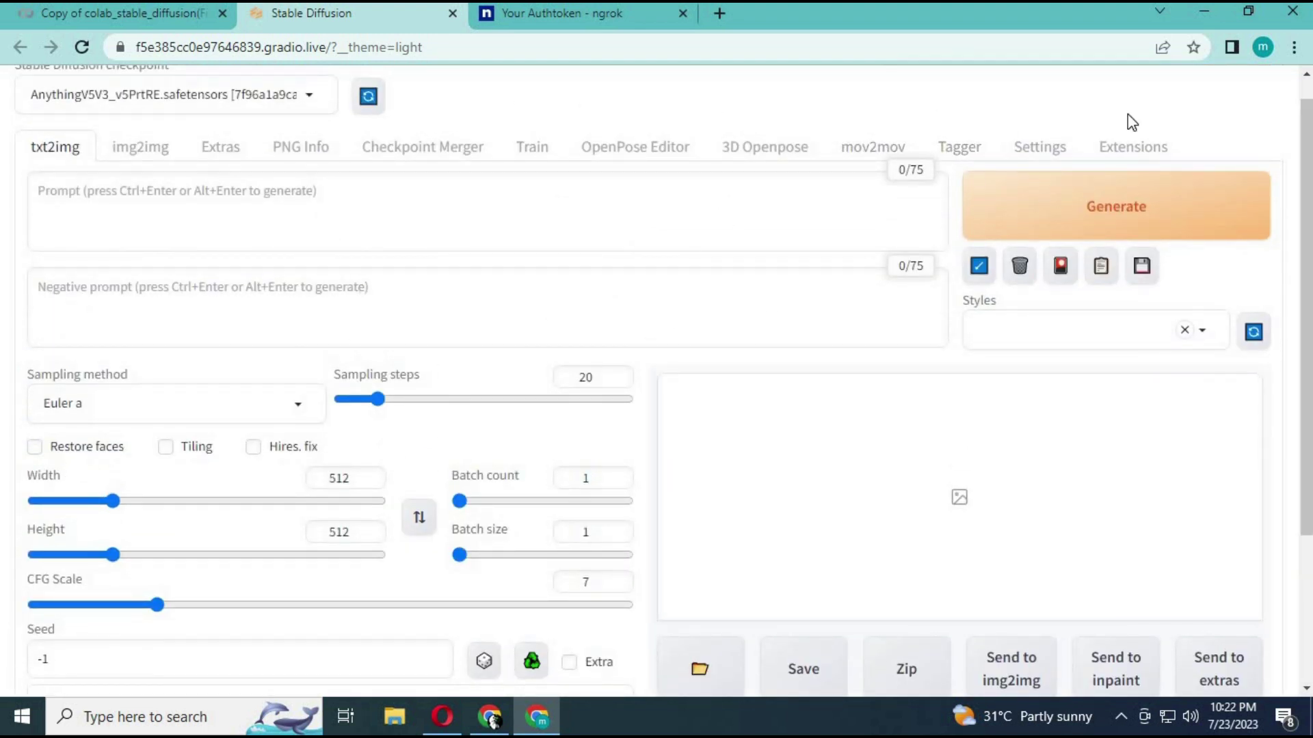
- Go to Extensions and bring up the Install from URL form
left_click(1125, 146)
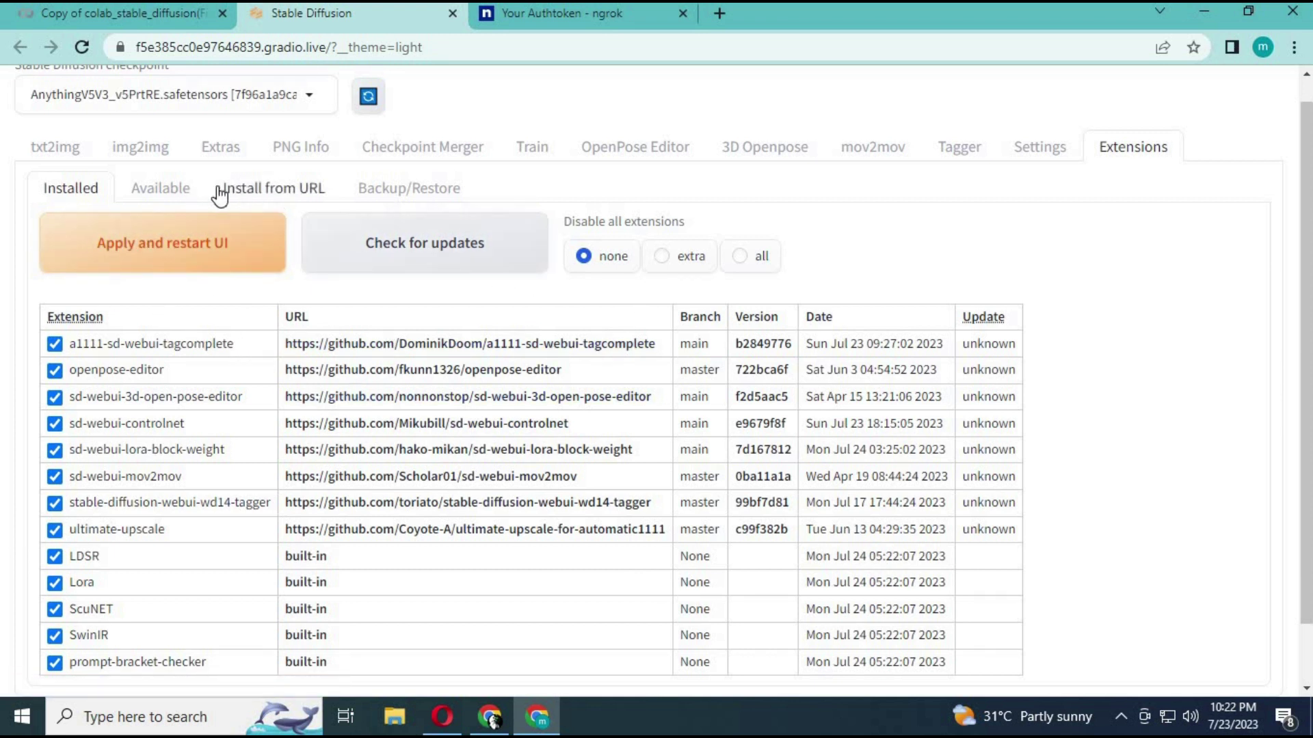
left_click(271, 194)
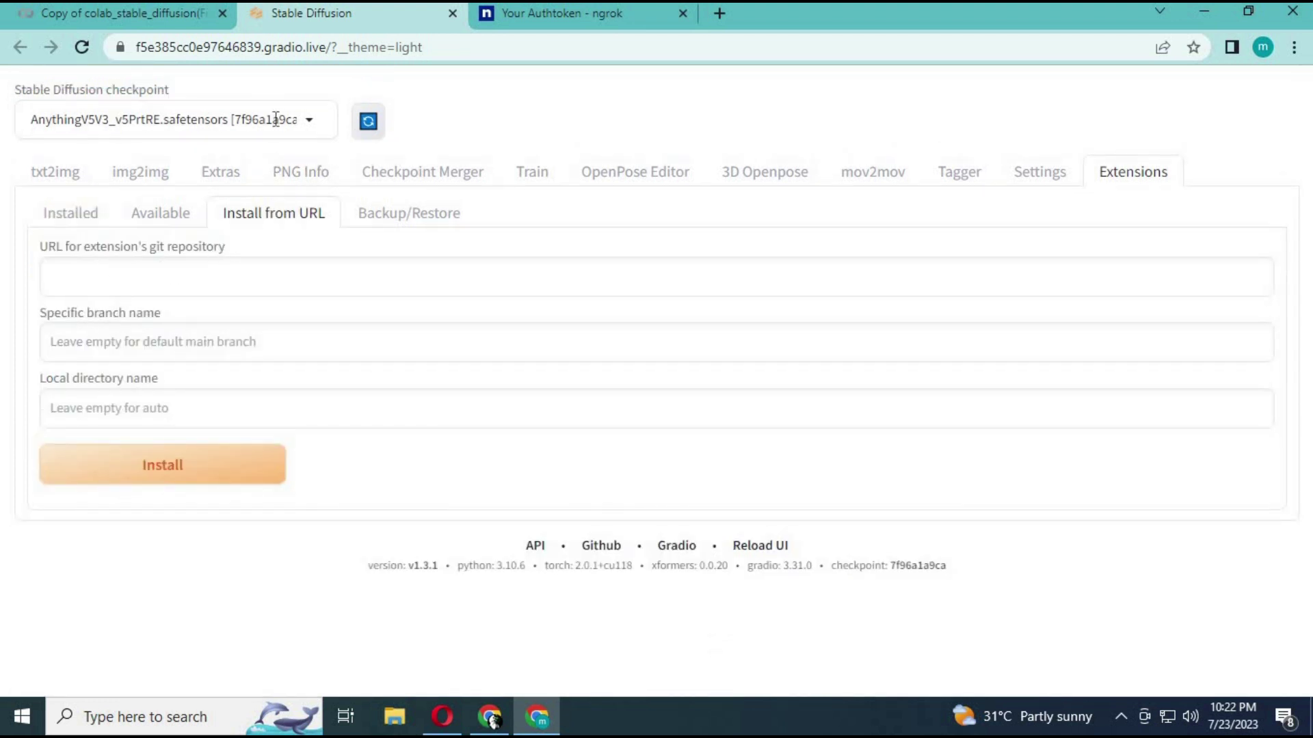
left_click(723, 14)
- Search 'roop webuii' and copy the sd-webui-roop repository's HTTPS clone URL
type("r")
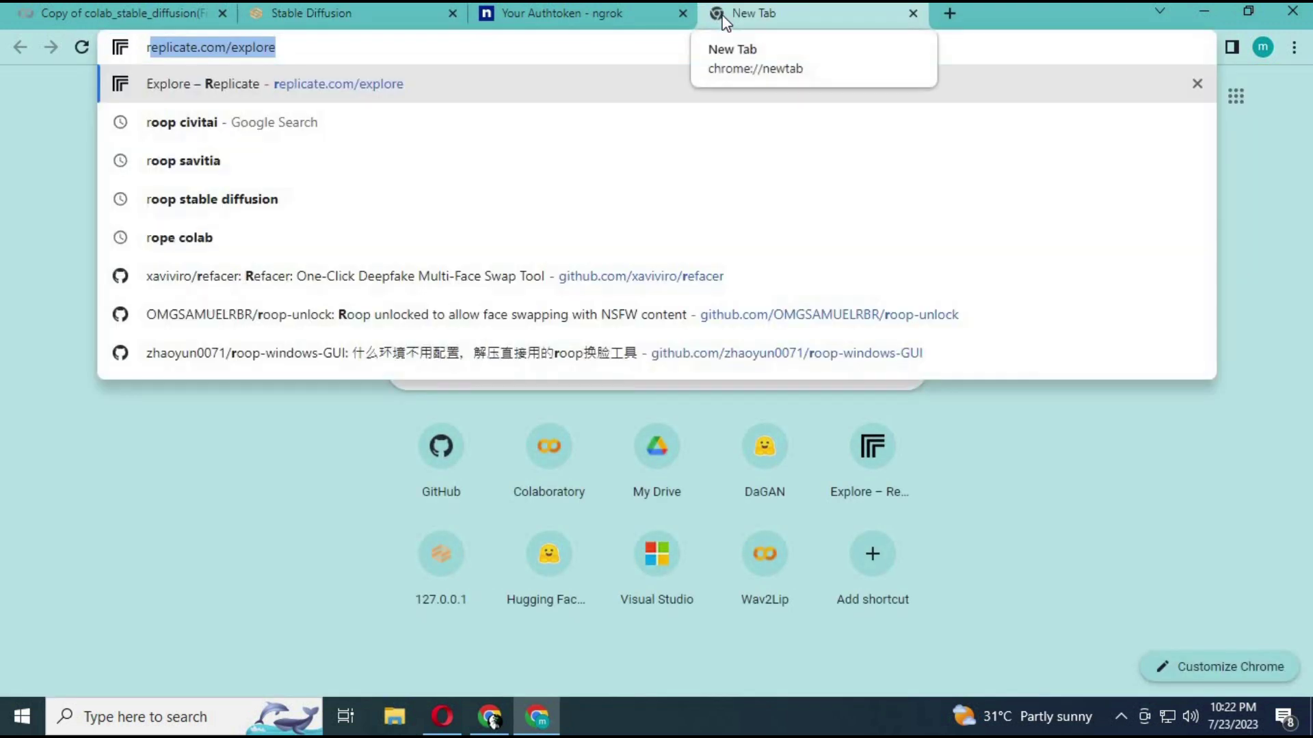
type("oop webuii")
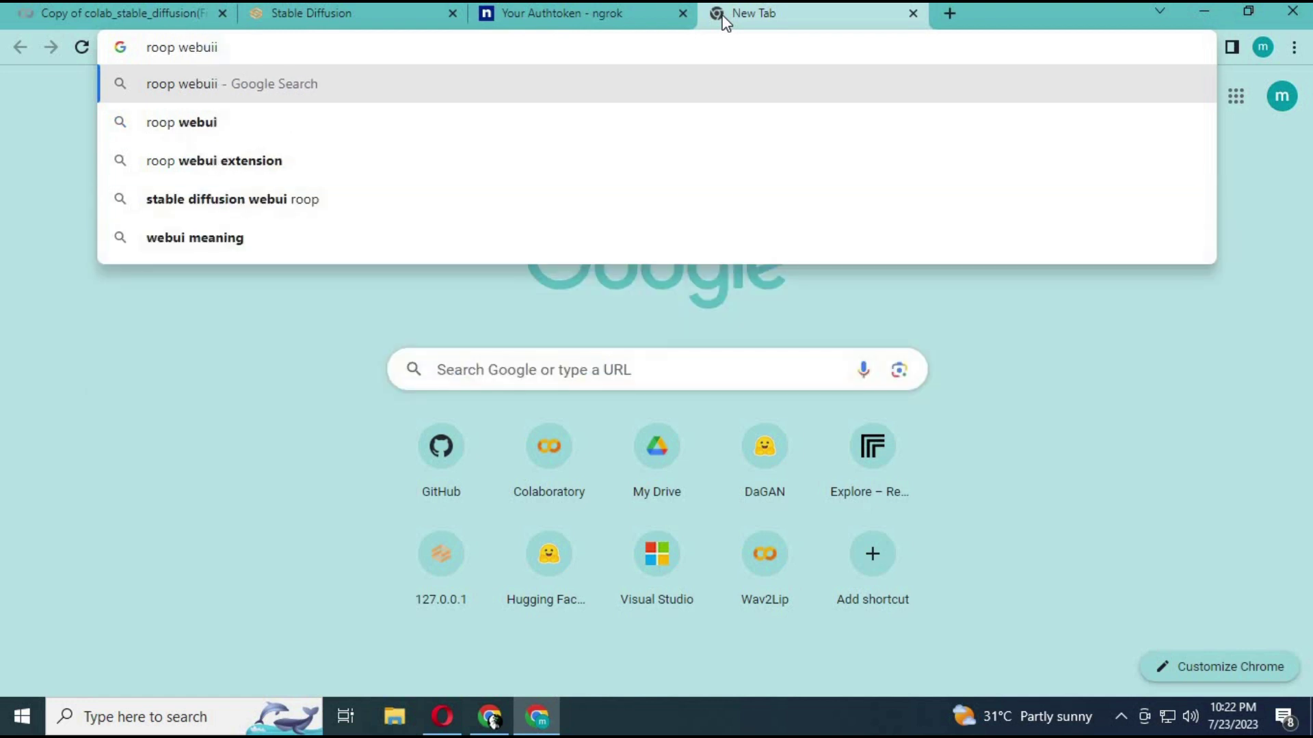
key("Return")
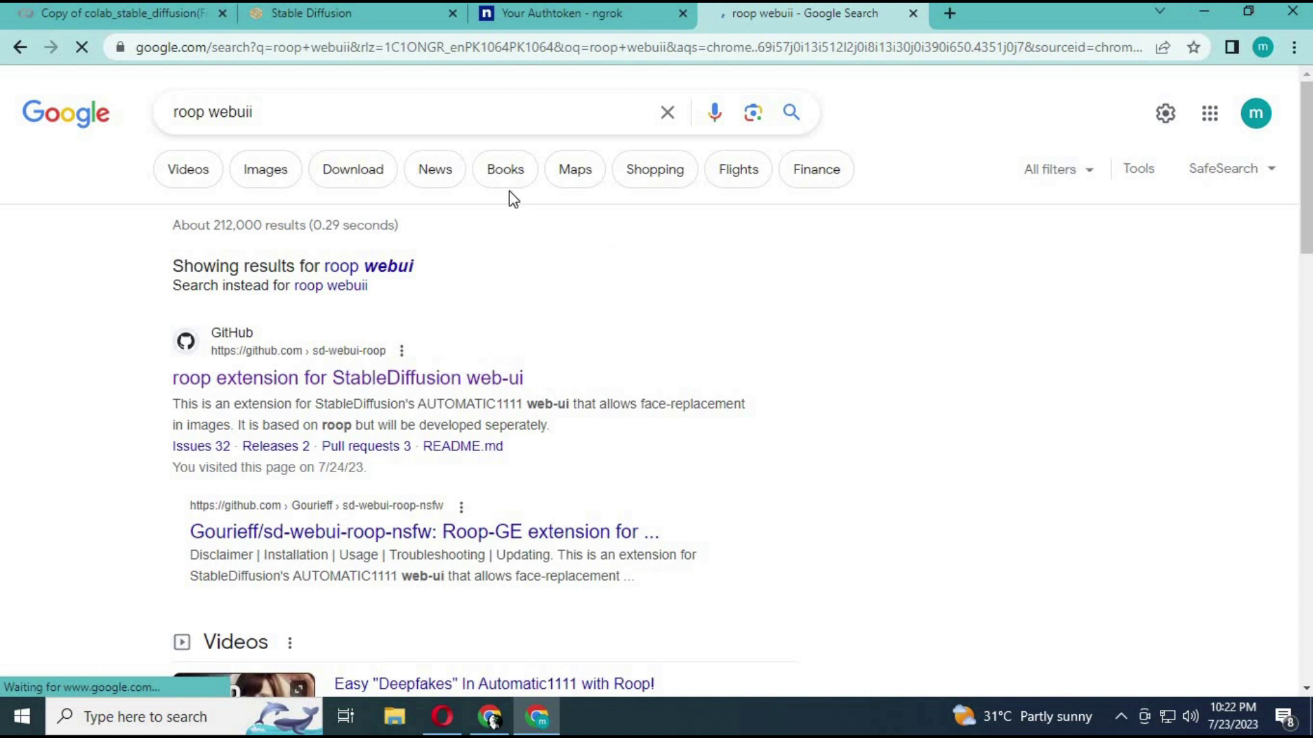
left_click(225, 51)
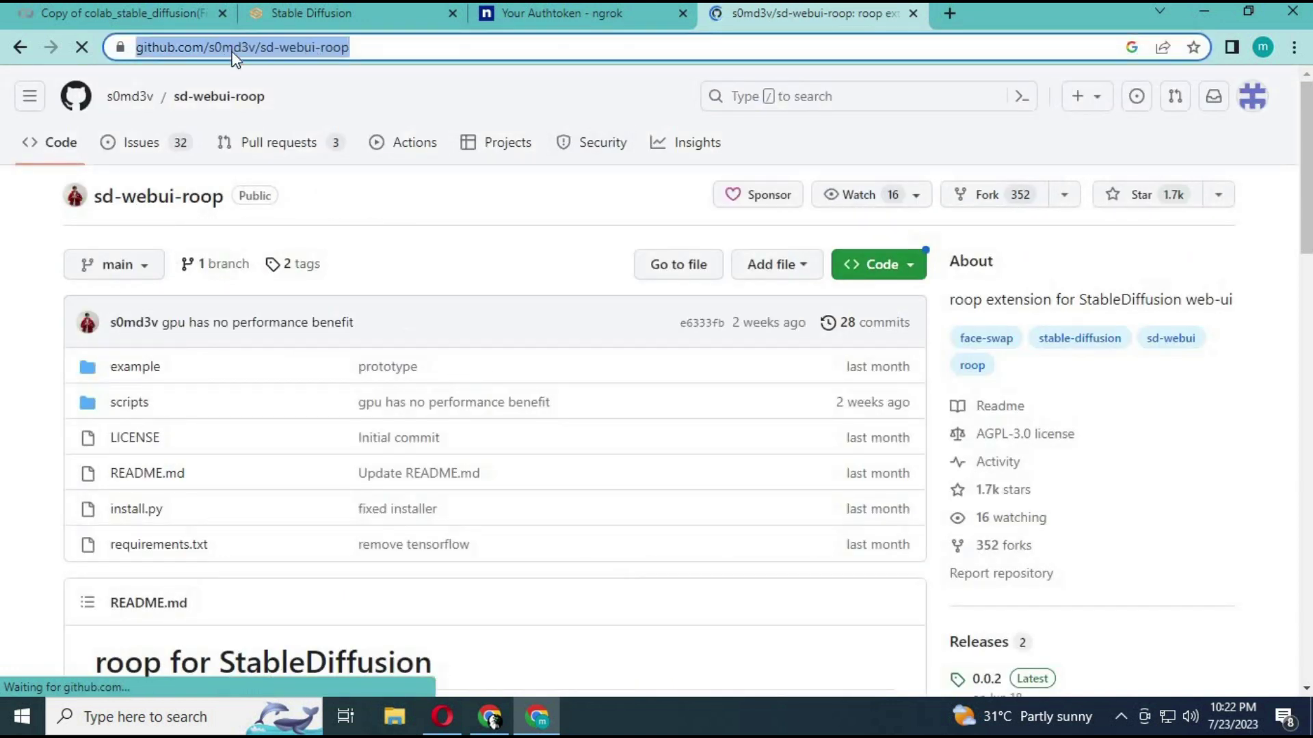
left_click(878, 261)
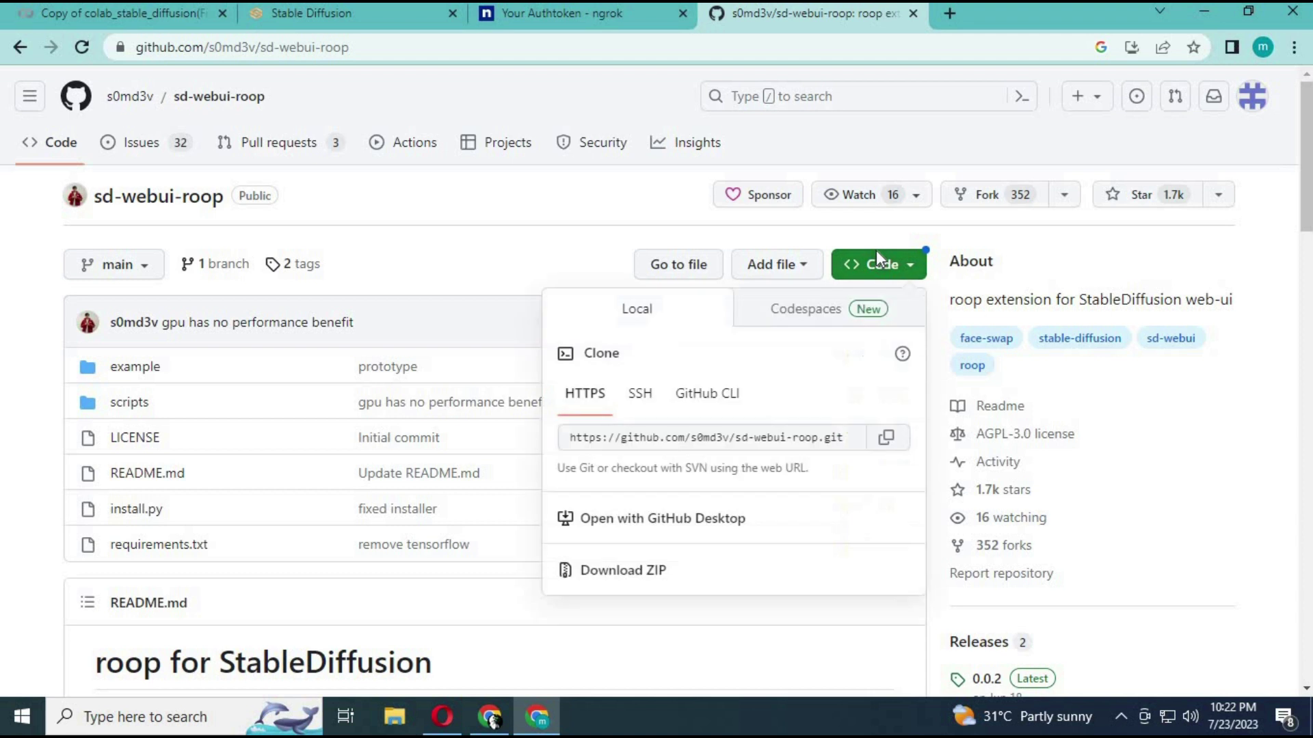
left_click(886, 437)
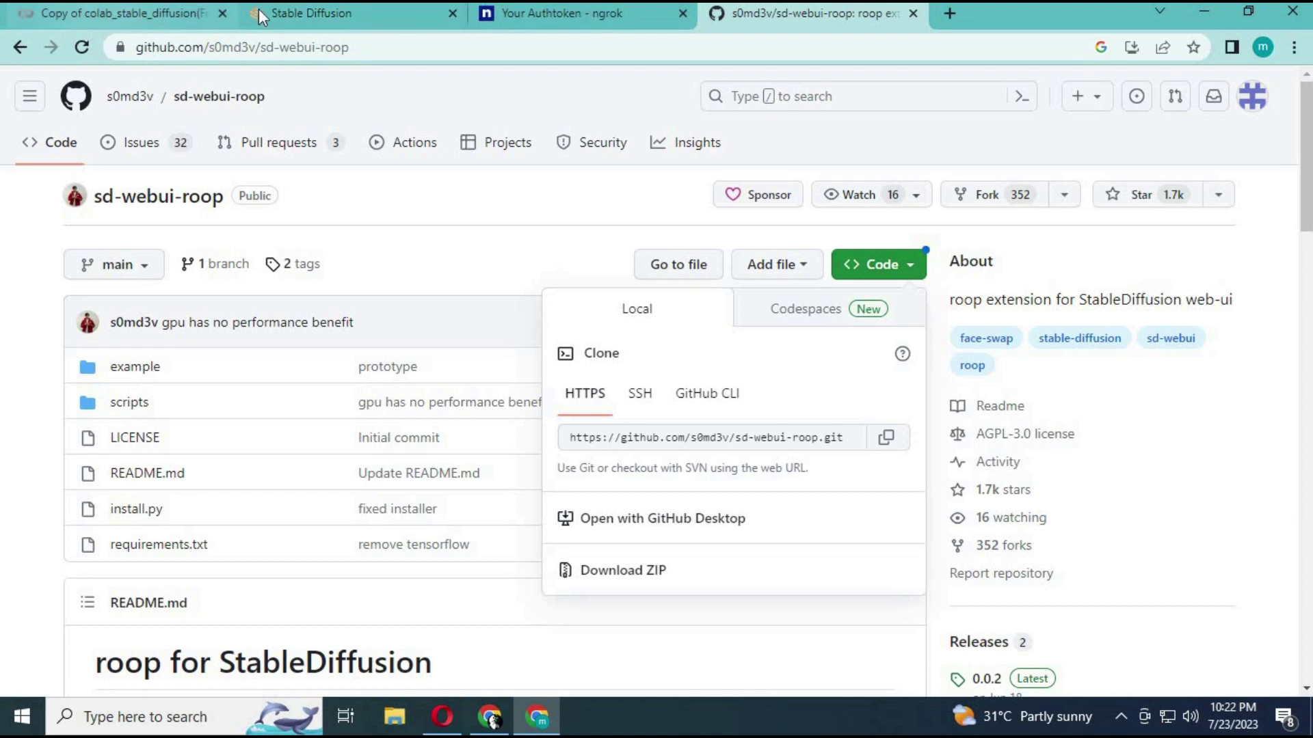
left_click(298, 11)
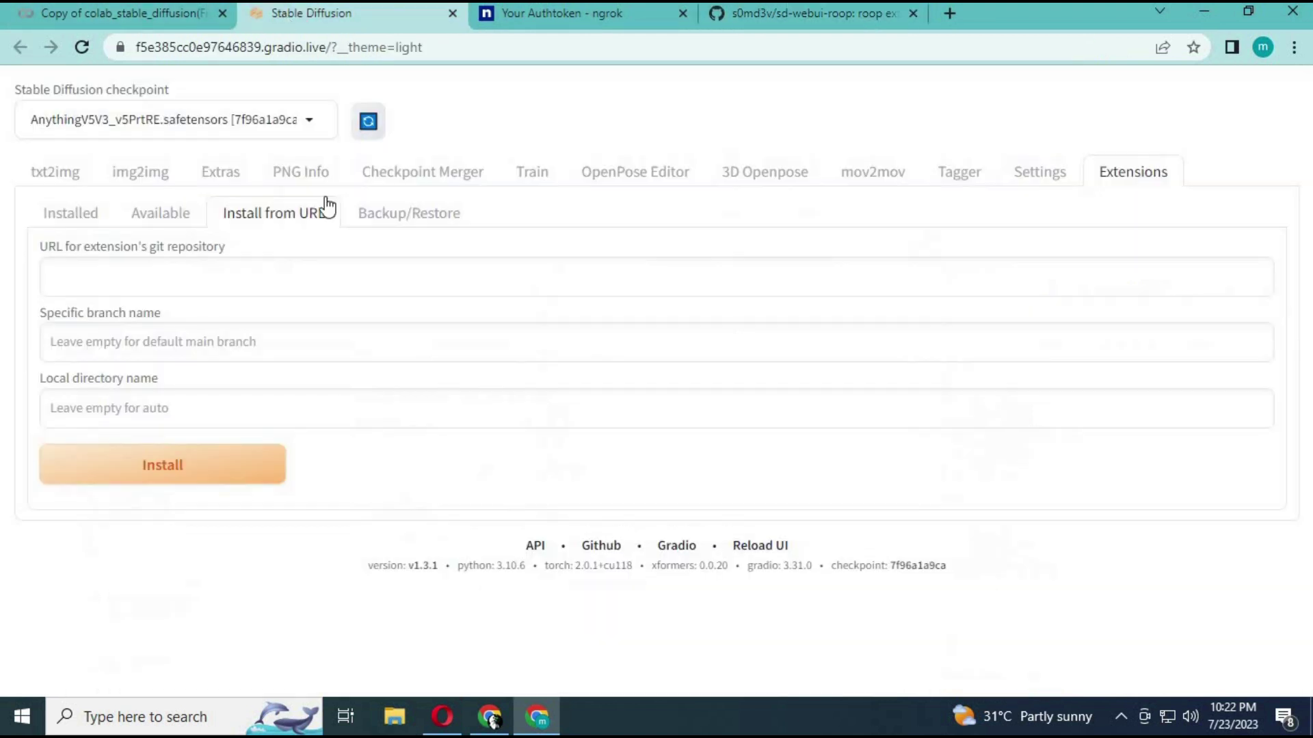
- Paste the sd-webui-roop repo URL, install it, and highlight the installation result message
left_click(111, 285)
right_click(109, 283)
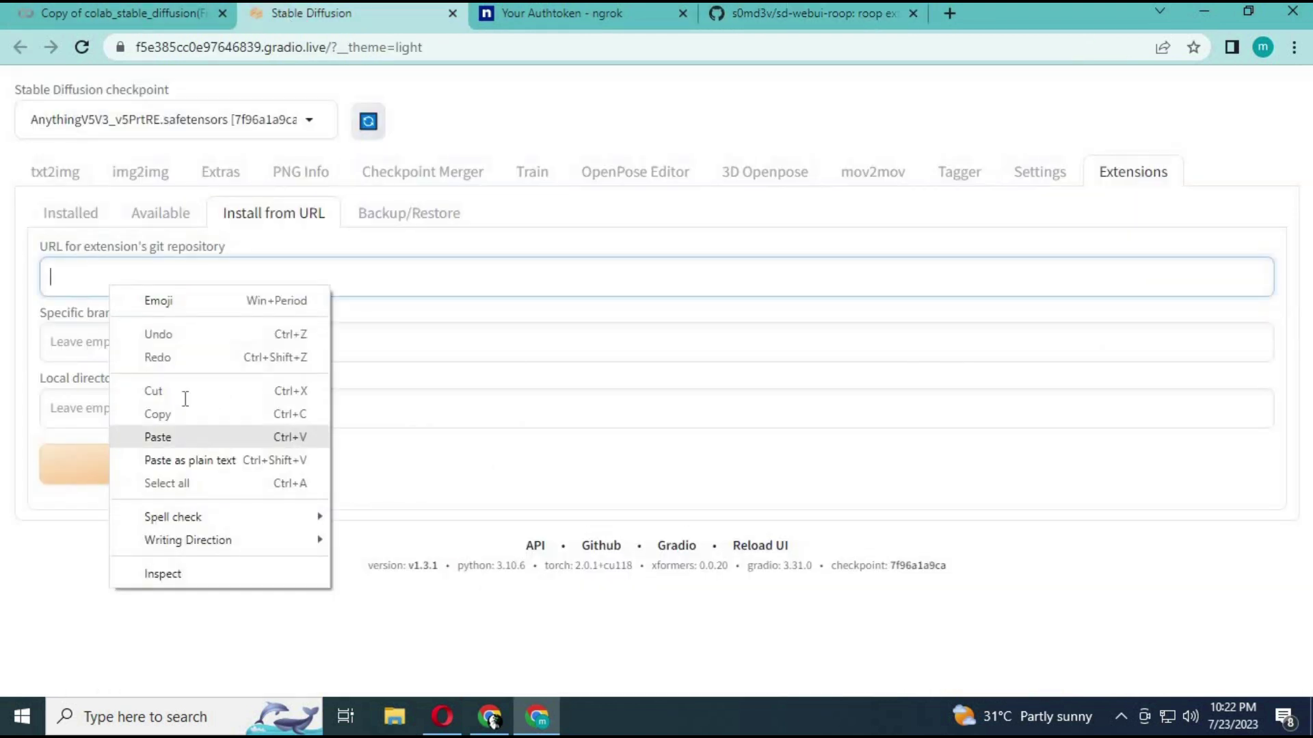
left_click(195, 438)
left_click(208, 469)
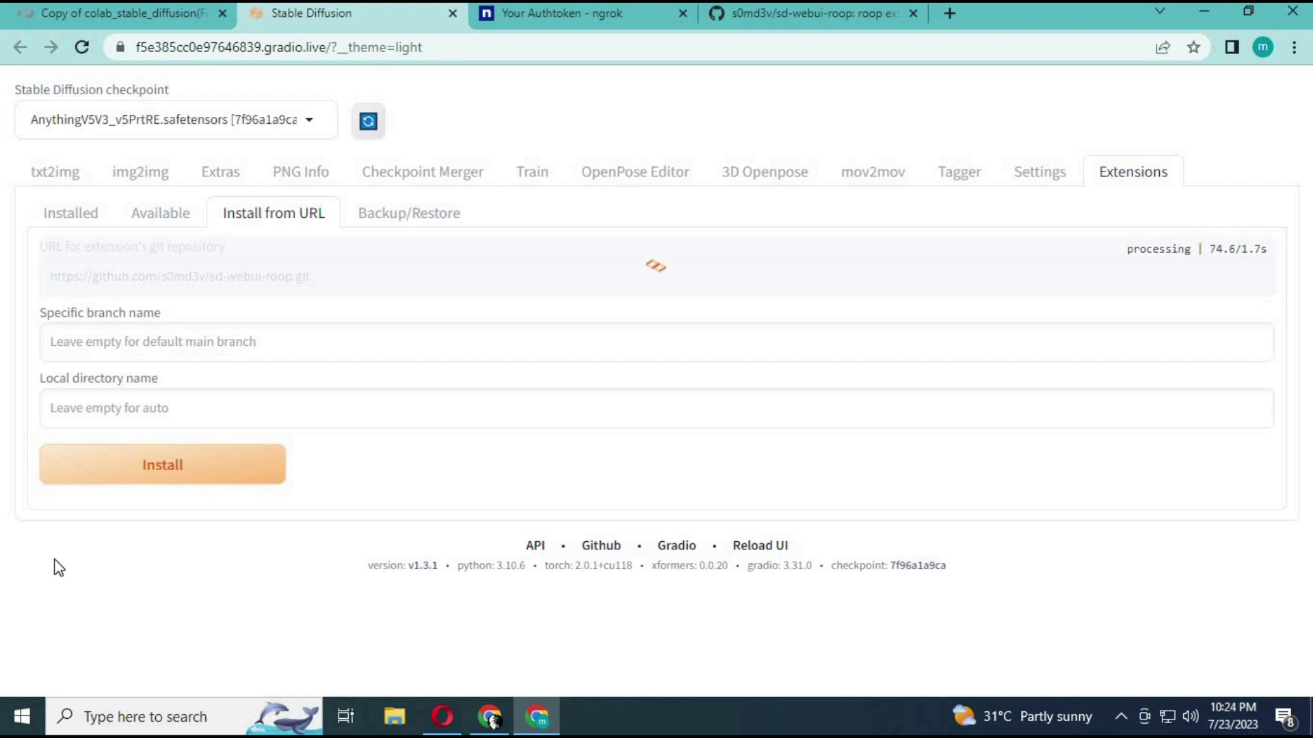
left_click_drag(49, 509, 526, 510)
left_click_drag(612, 525, 614, 523)
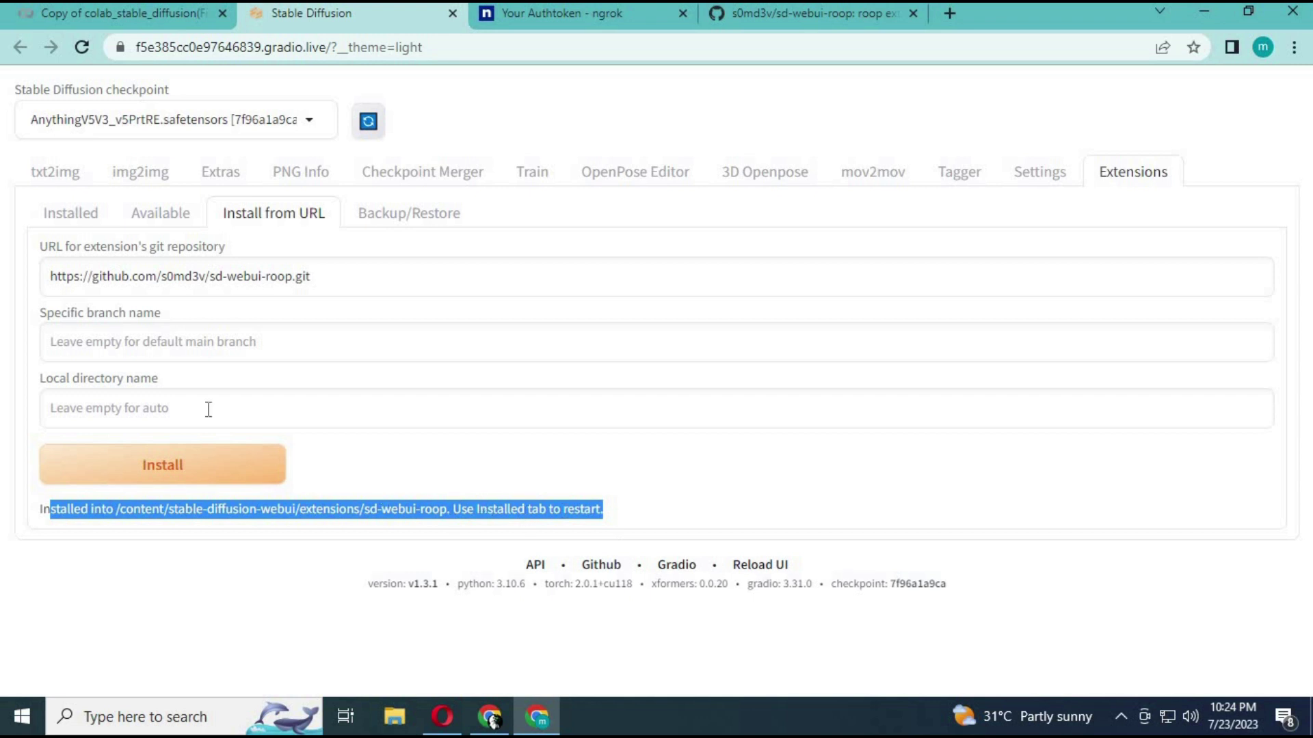
- Apply and restart the UI from the Installed extensions list
left_click(45, 220)
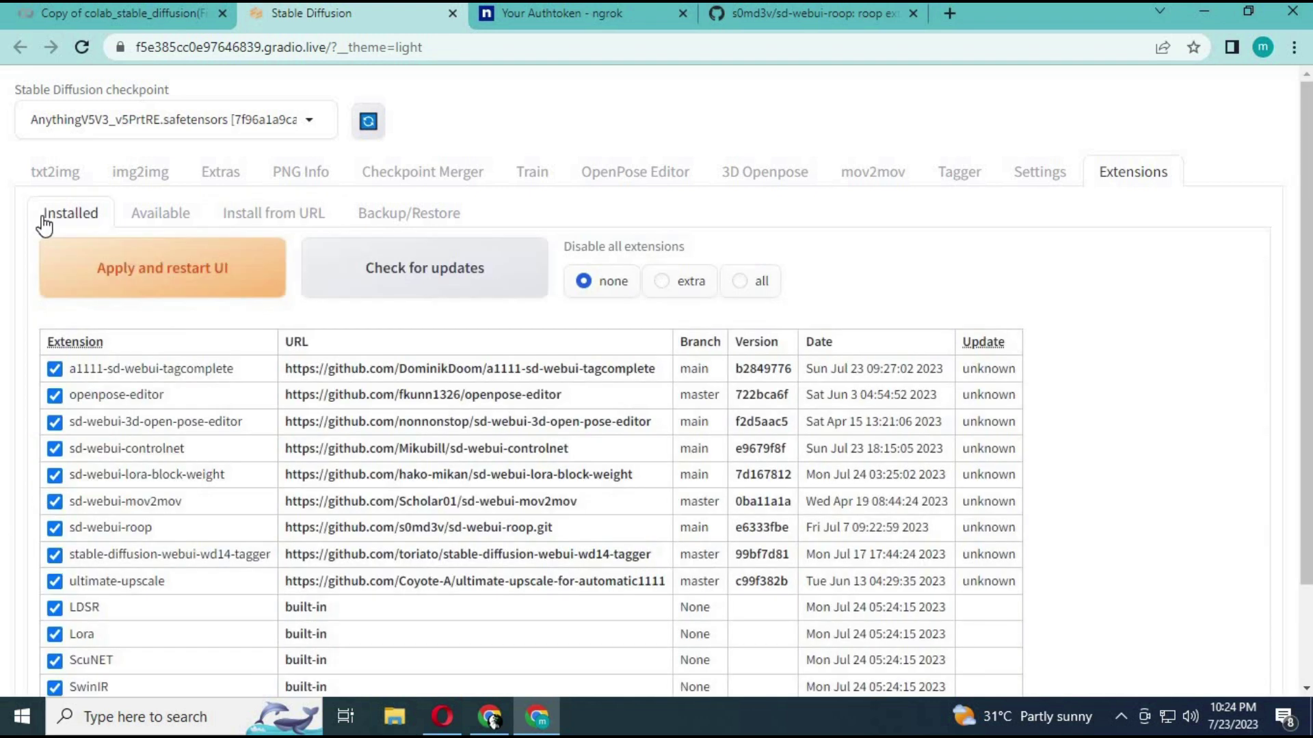
left_click(179, 276)
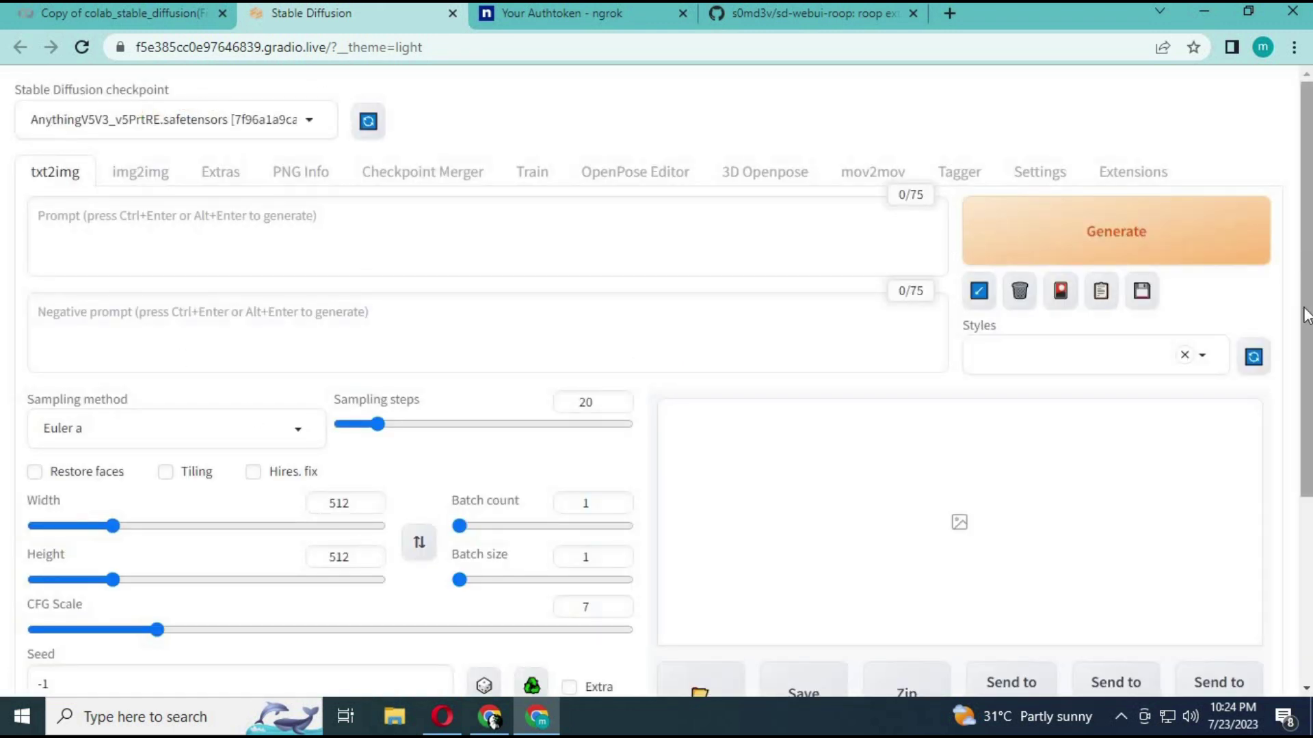
- Expand the roop v0.0.2 panel in txt2img and scroll to view its settings
left_click_drag(1306, 315, 1306, 499)
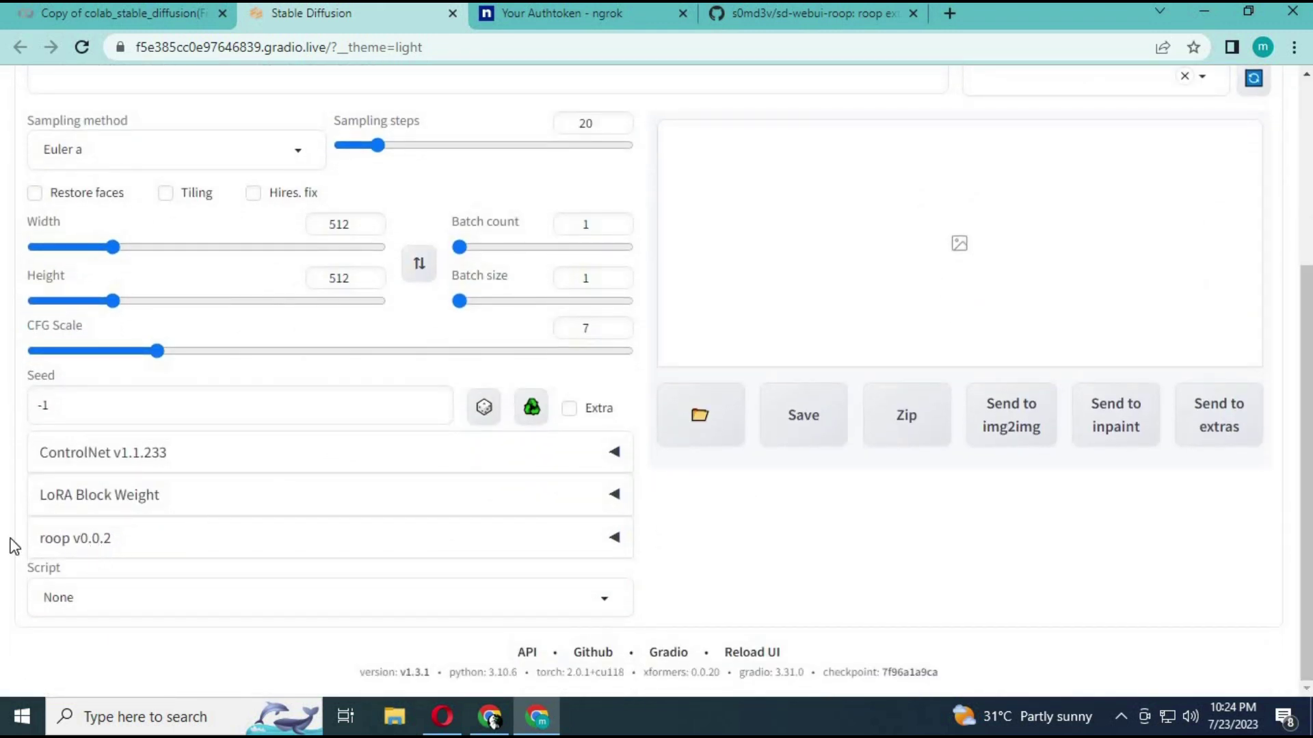
left_click(612, 544)
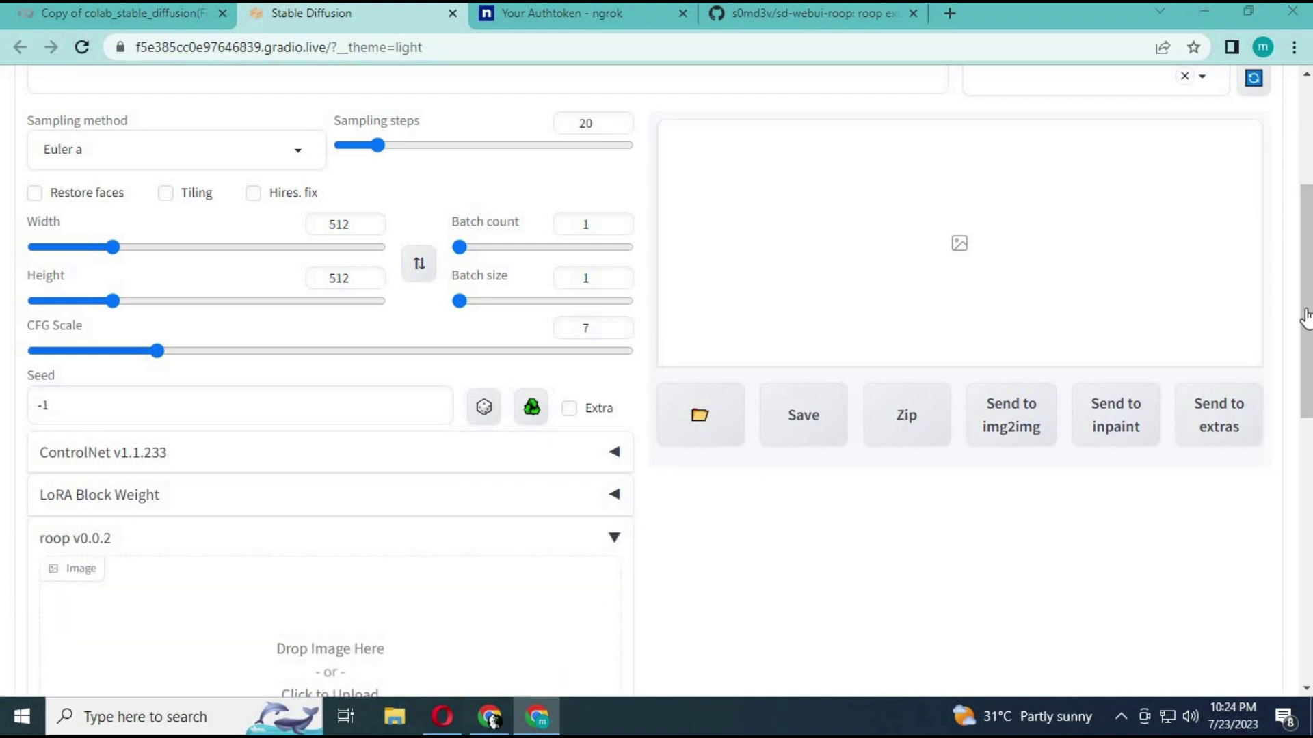
scroll(1306, 316, "down", 6)
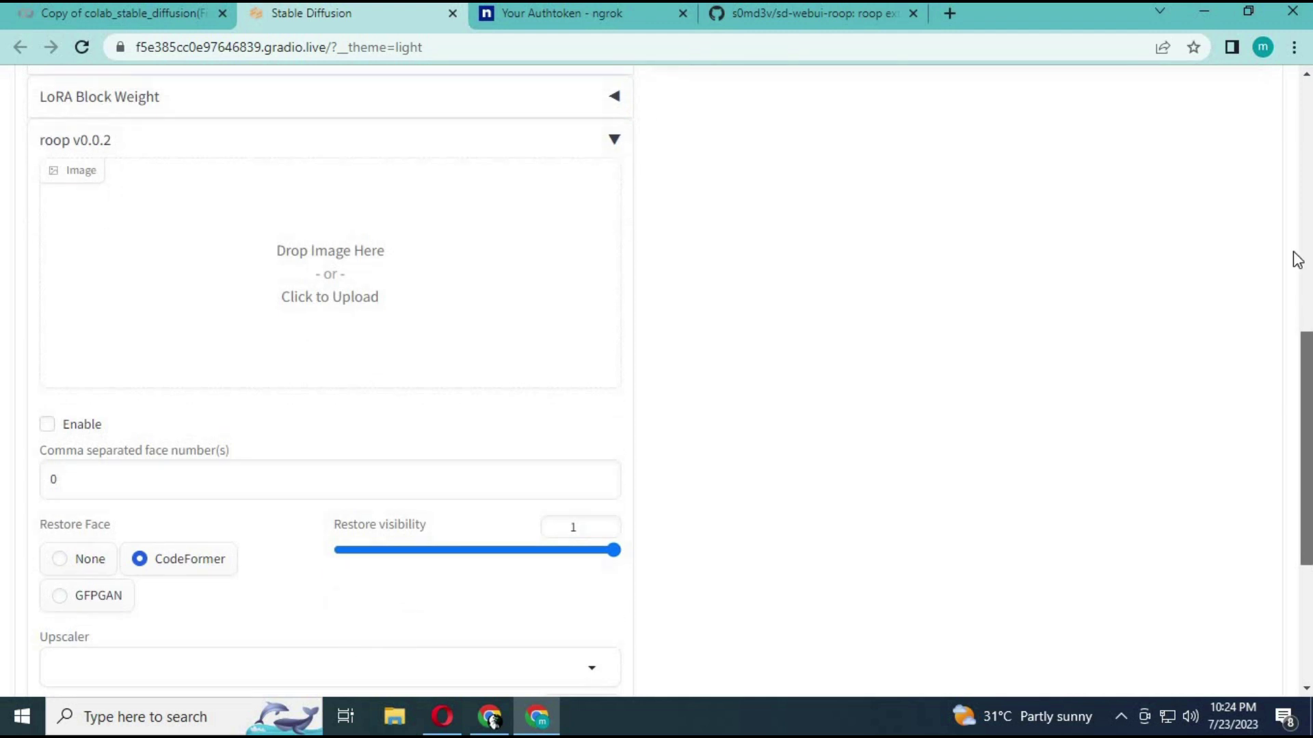